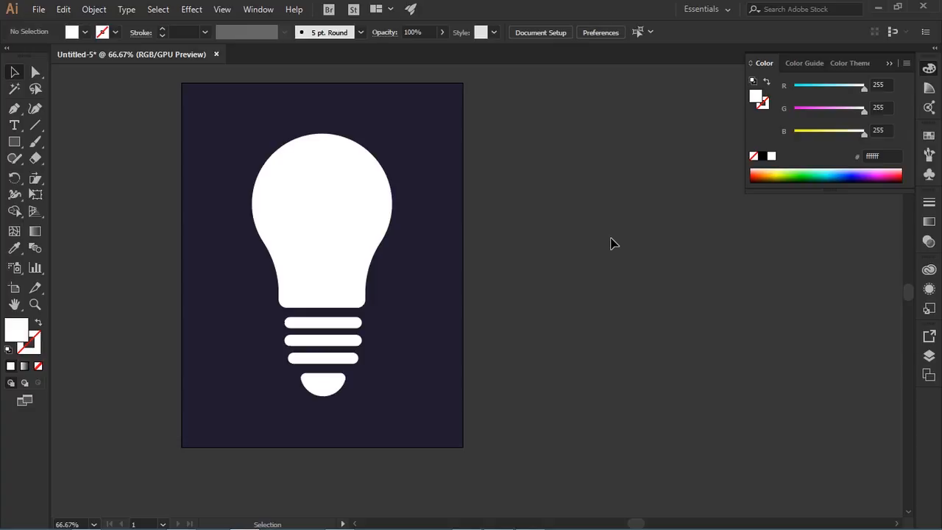
- Open Export for Screens for the light bulb artwork, examine its artboard and asset options, and cancel the dialog
key("space")
left_click_drag(384, 210, 413, 217)
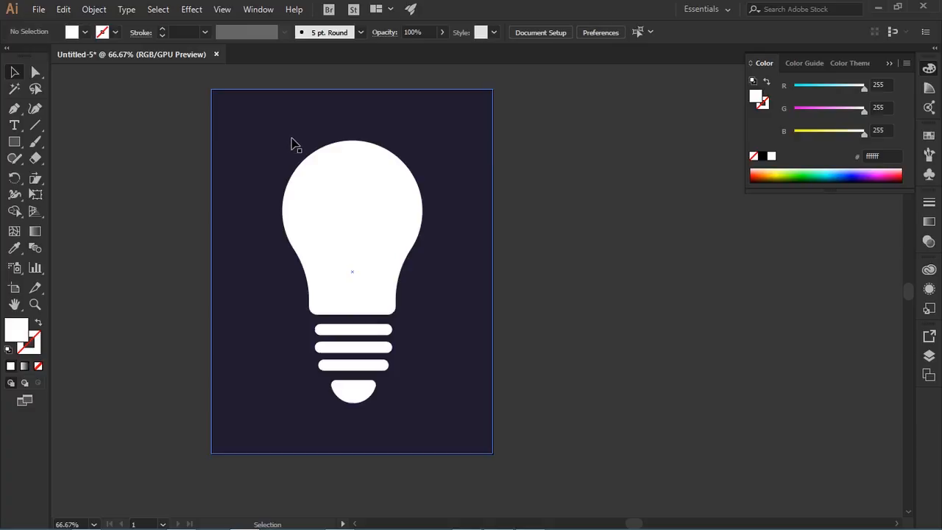
left_click(37, 10)
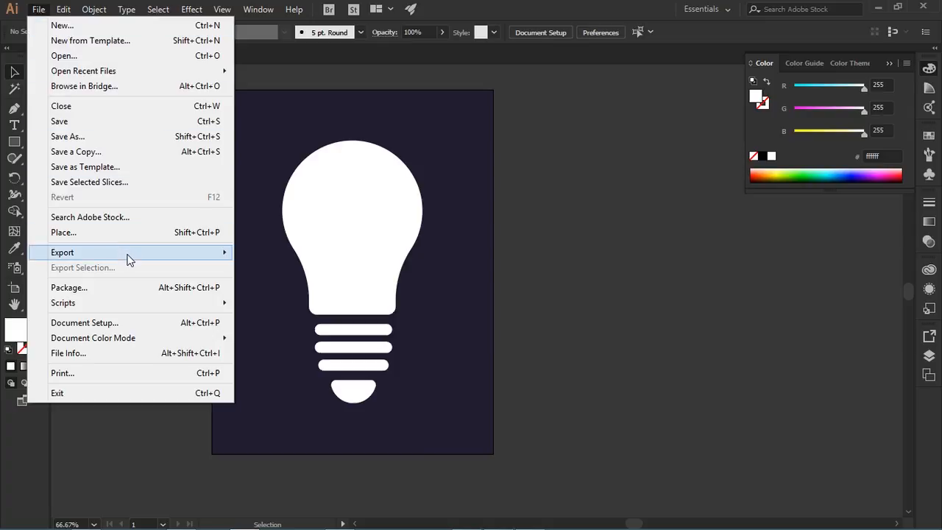
mouse_move(133, 254)
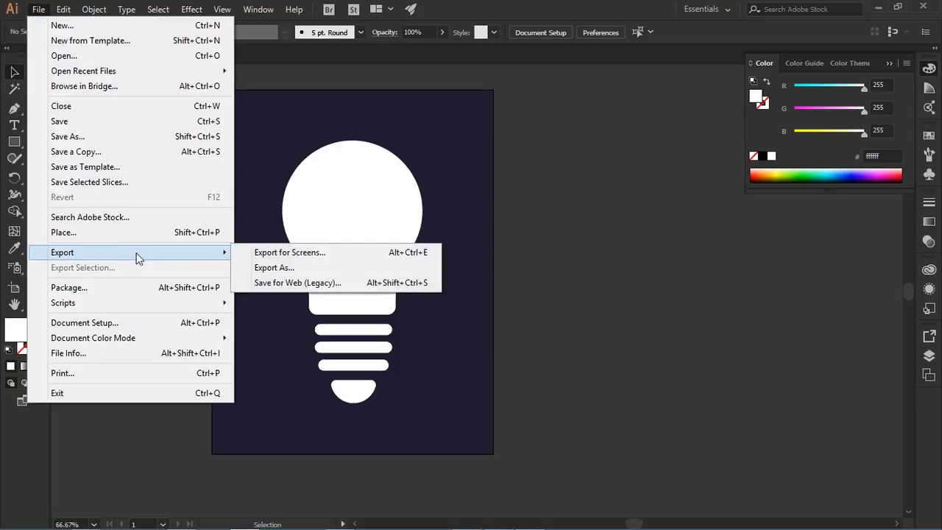
left_click(304, 254)
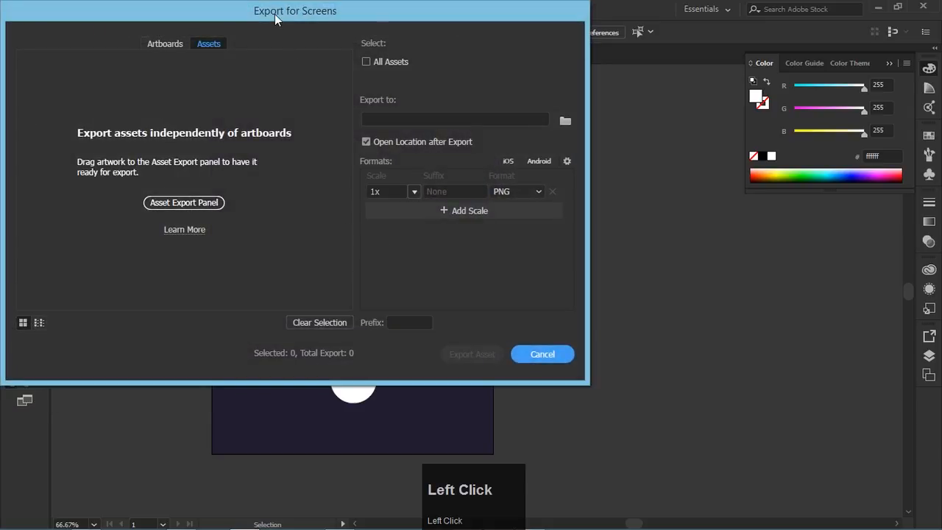
left_click_drag(274, 14, 336, 39)
left_click(240, 71)
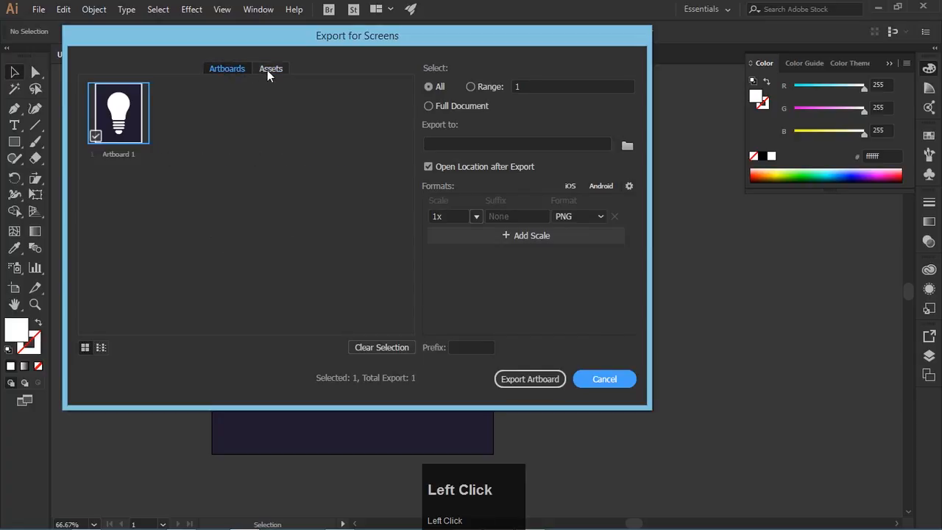
left_click(268, 69)
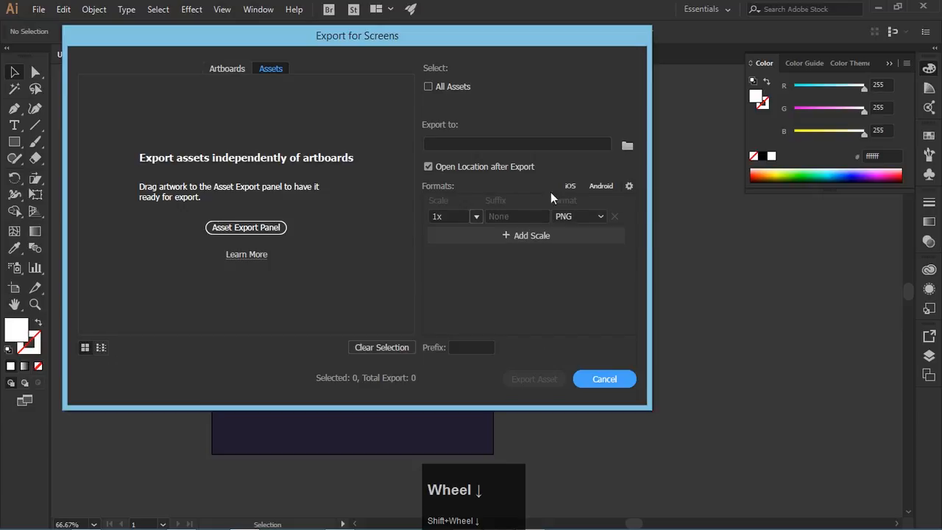
left_click(600, 379)
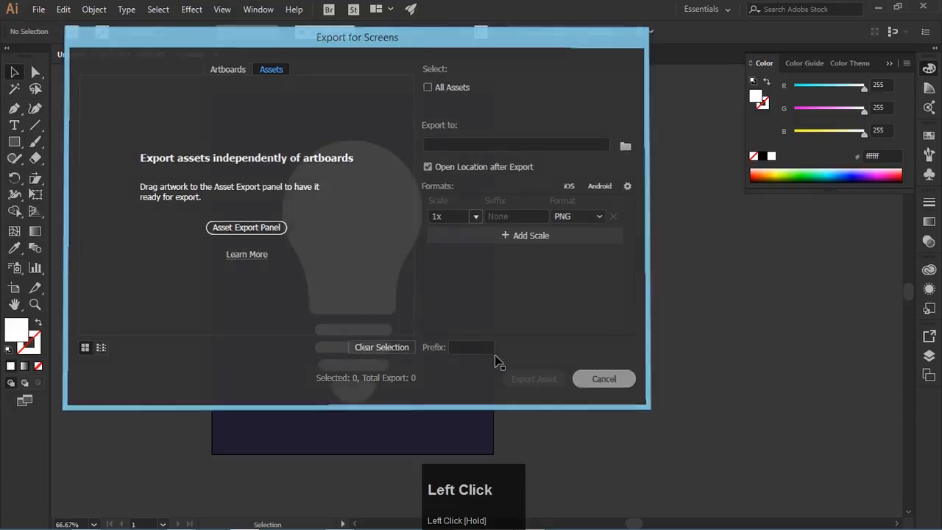
- Examine the file formats offered by Export As, choose TIFF (*.TIF), and close the export dialog
left_click(38, 9)
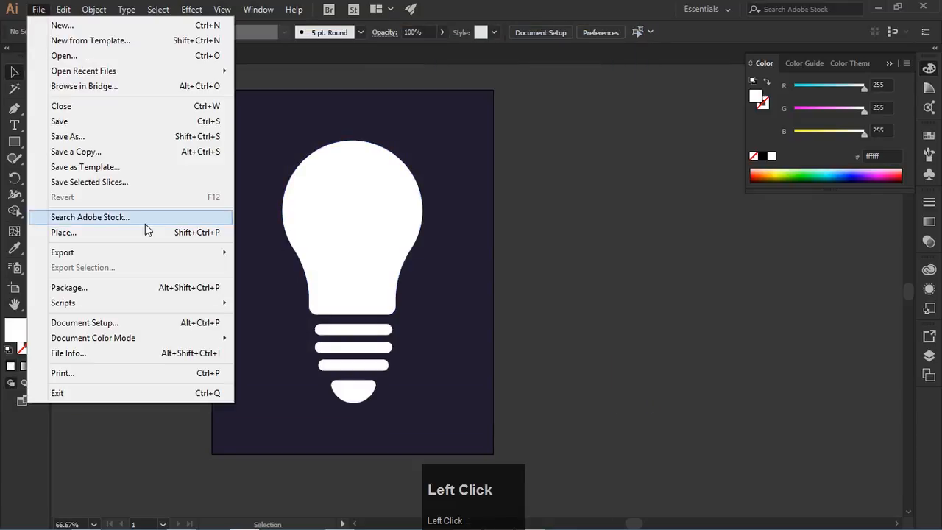
mouse_move(99, 253)
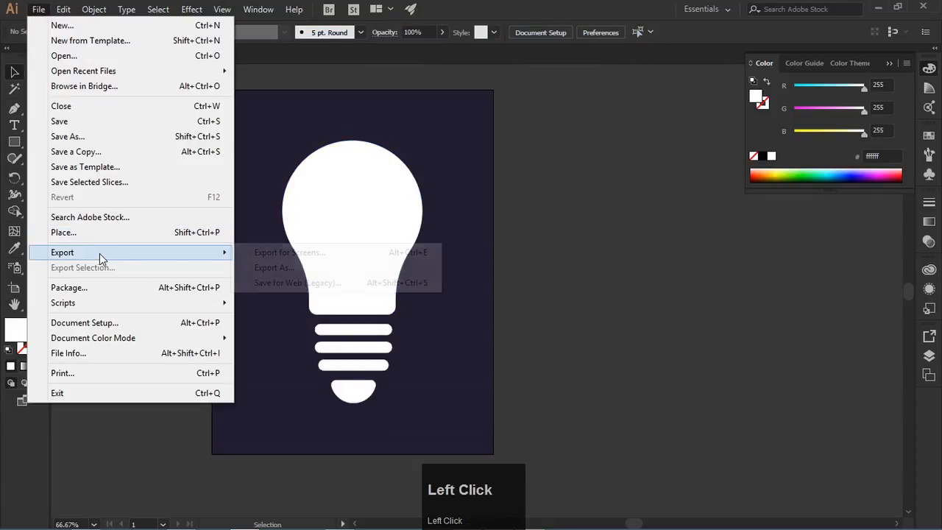
left_click(269, 267)
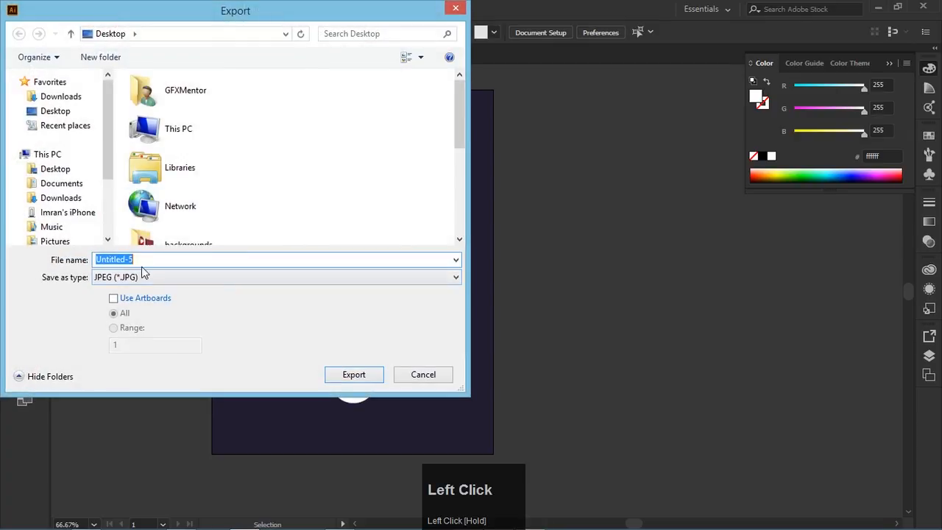
left_click(163, 278)
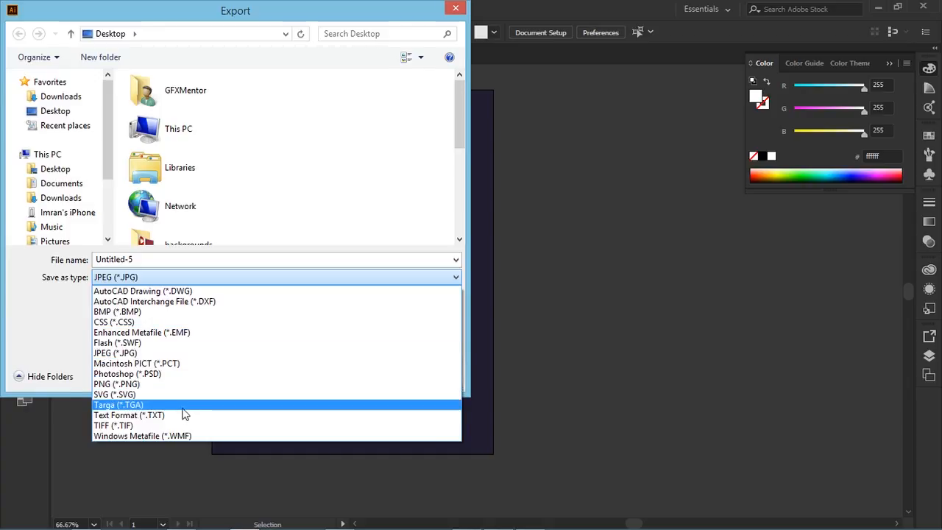
left_click(129, 426)
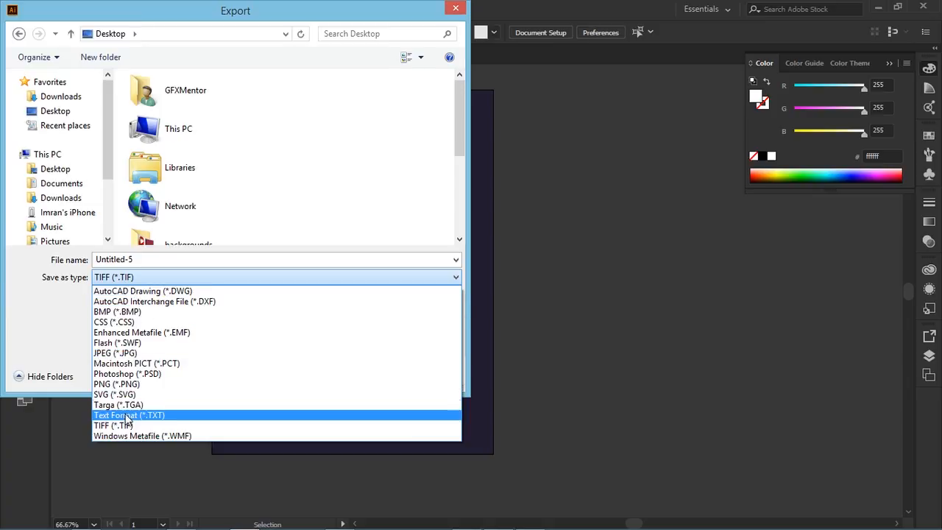
left_click(31, 338)
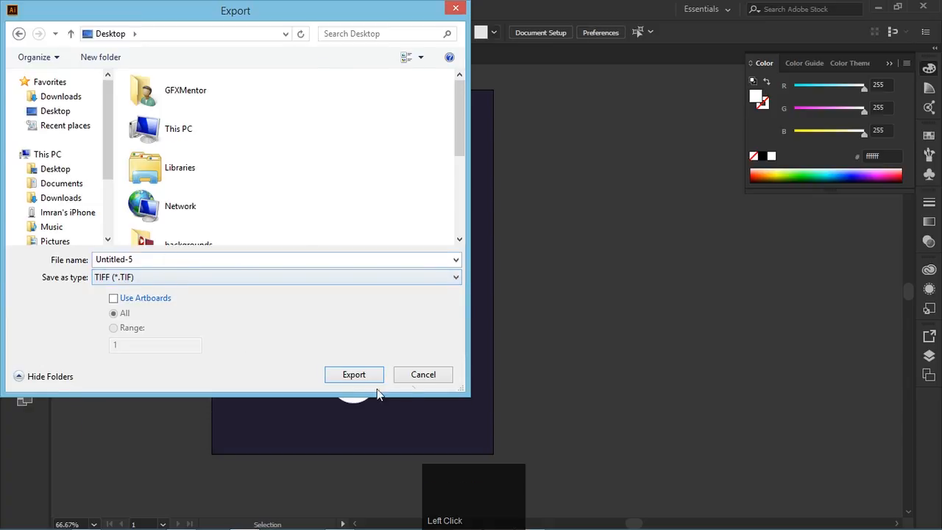
left_click(353, 372)
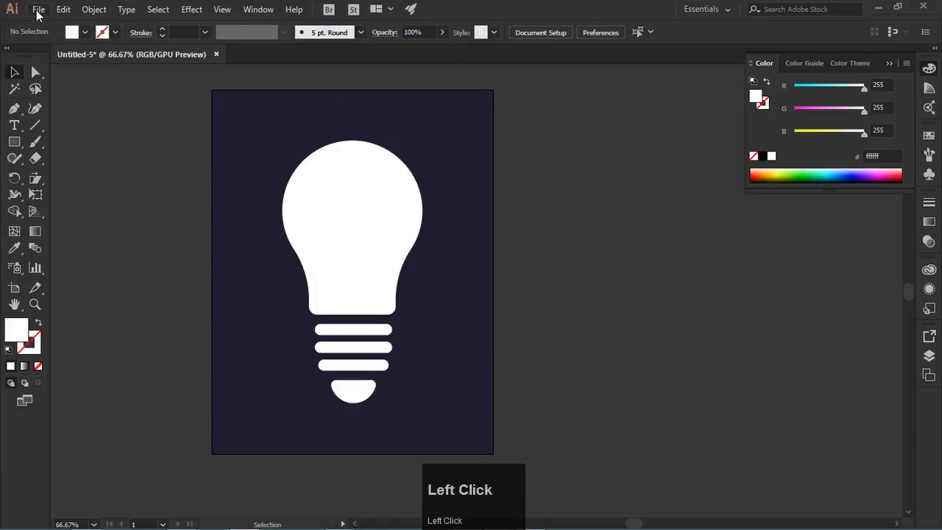
- Open Save for Web (Legacy) for the light bulb artwork
left_click(38, 9)
mouse_move(119, 252)
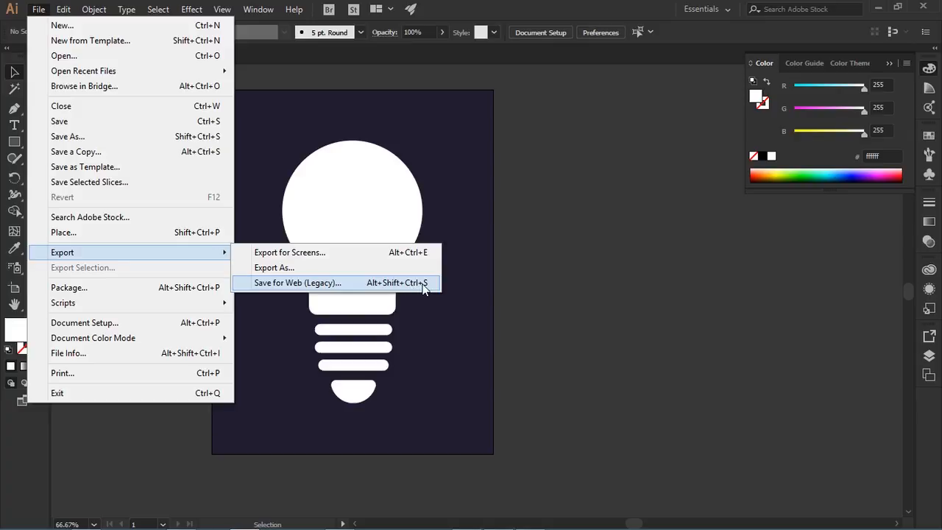
left_click(538, 284)
key("ctrl")
key("ctrl+shift+alt+s")
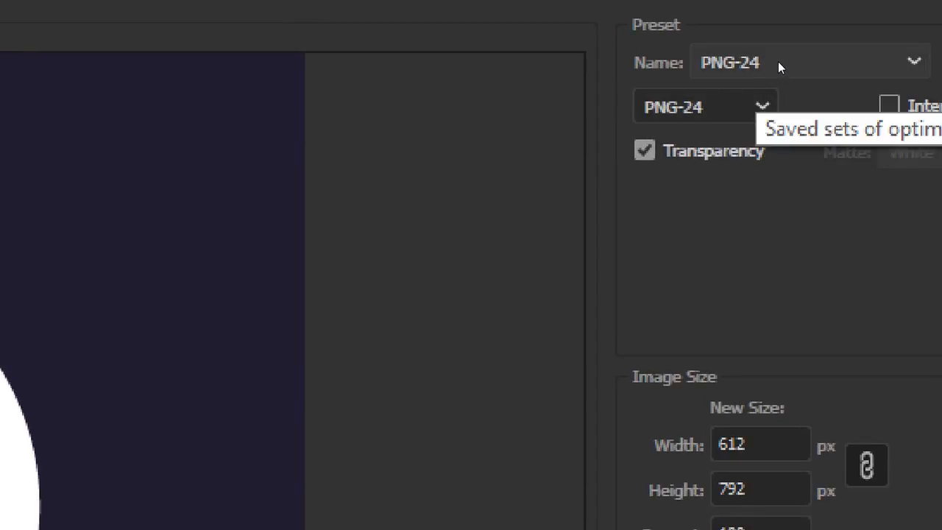
- Examine the optimization presets and file formats available for web export, keeping PNG-24 as the format
left_click(777, 61)
left_click(777, 61)
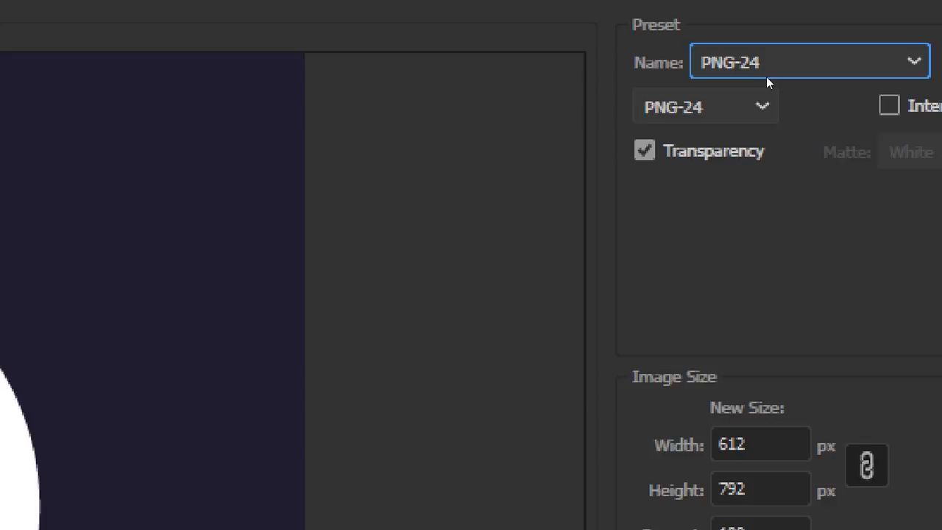
left_click(765, 78)
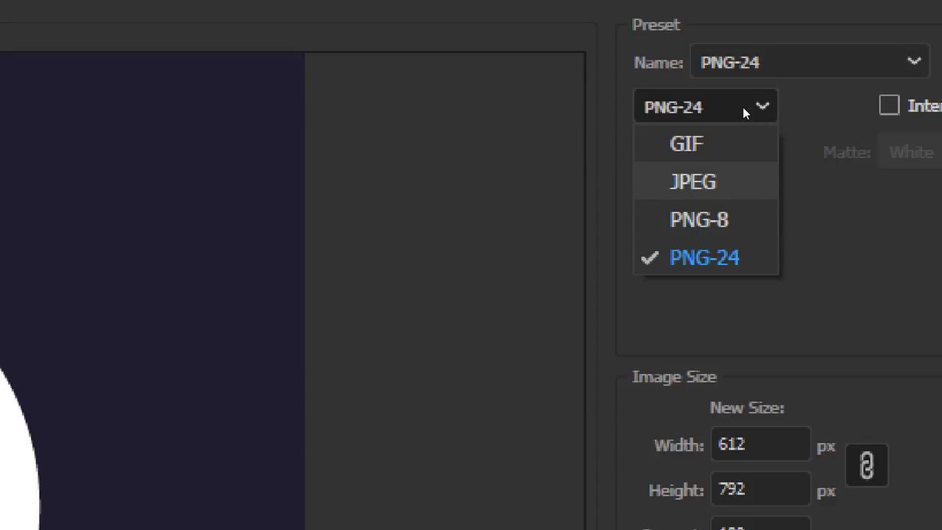
left_click(782, 61)
left_click(783, 62)
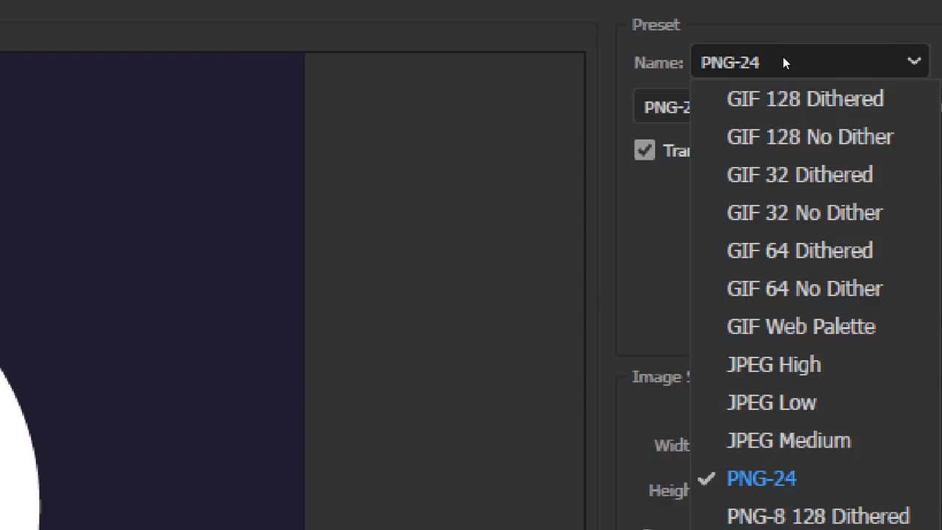
left_click(783, 62)
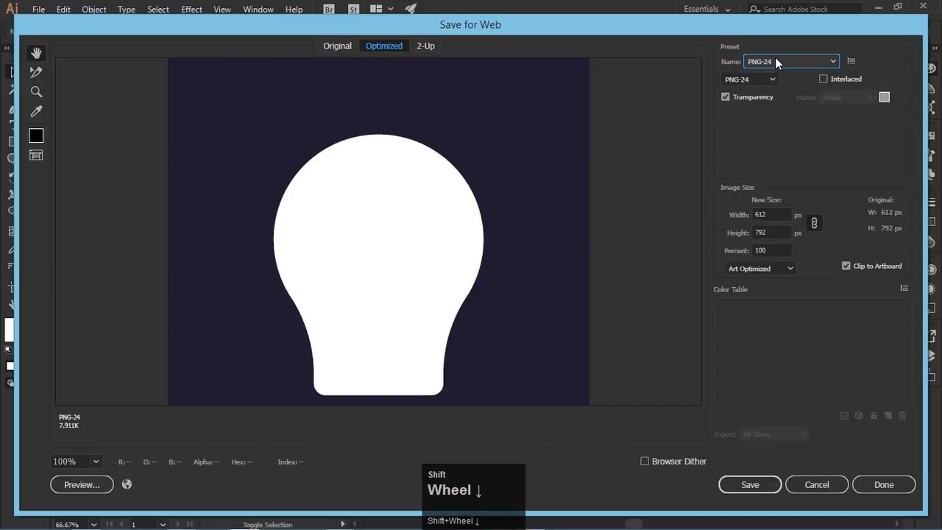
left_click(769, 82)
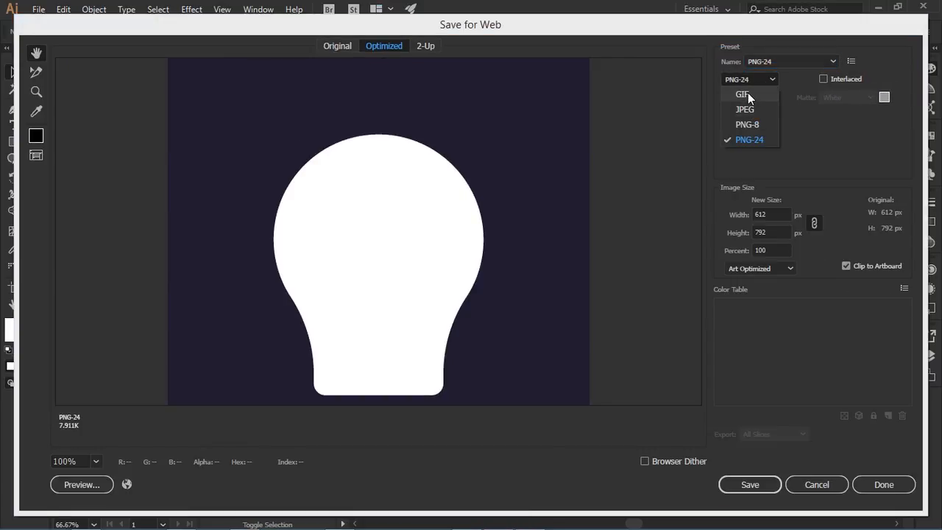
left_click(762, 139)
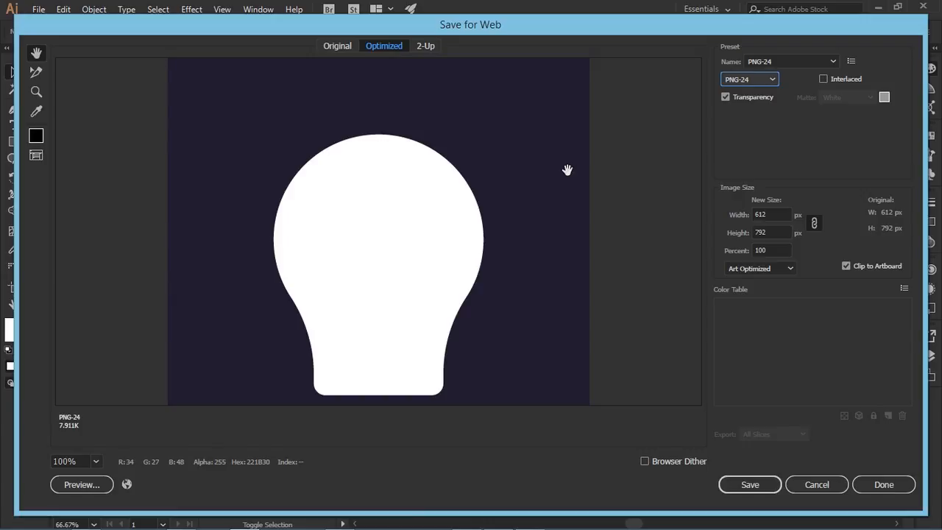
- Set the web export format to JPEG and lower its quality to 2%
left_click(765, 80)
left_click(745, 109)
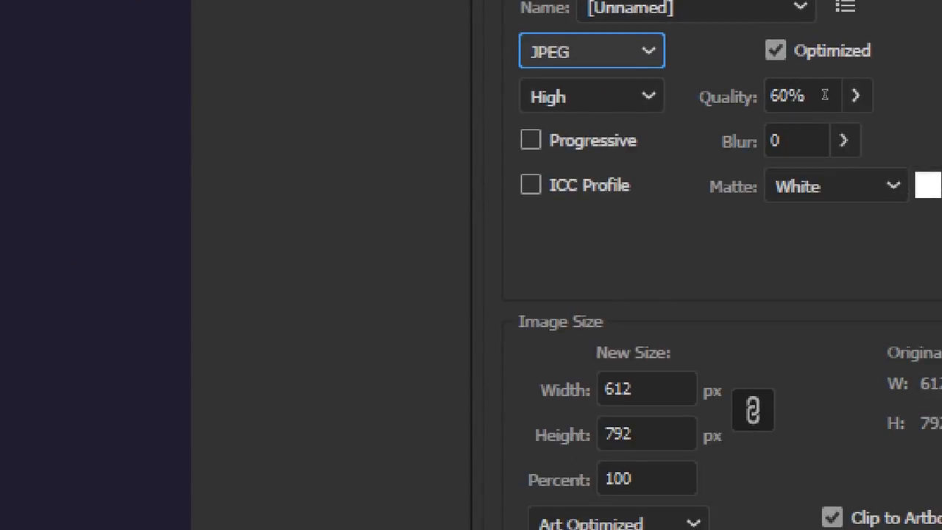
scroll(829, 96, "down", 5)
left_click(851, 102)
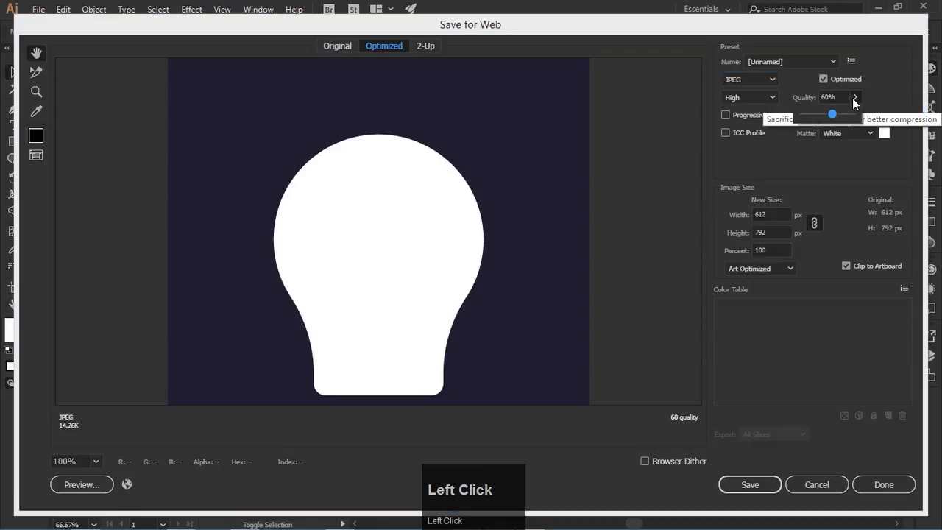
left_click_drag(832, 116, 801, 115)
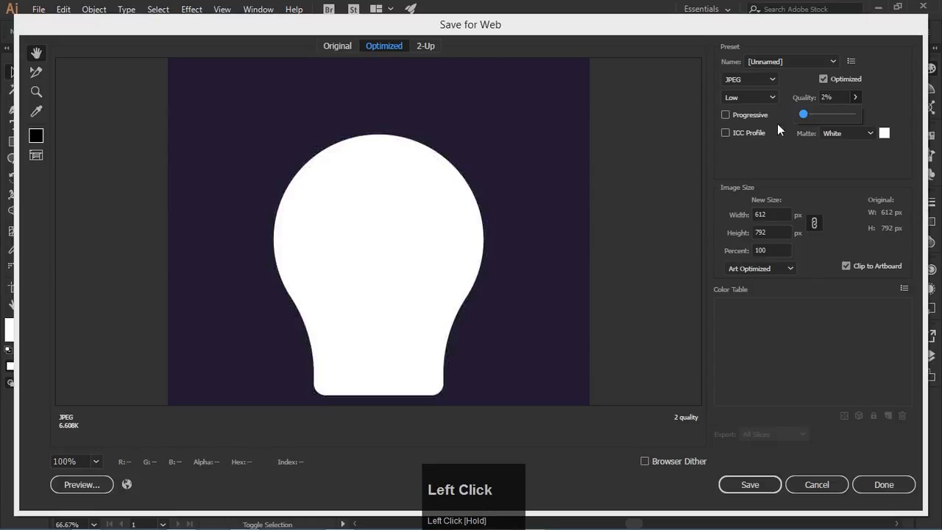
- Compare the original and the low-quality JPEG in the 2-Up preview at 300% along the bulb's upper edge
left_click(405, 141)
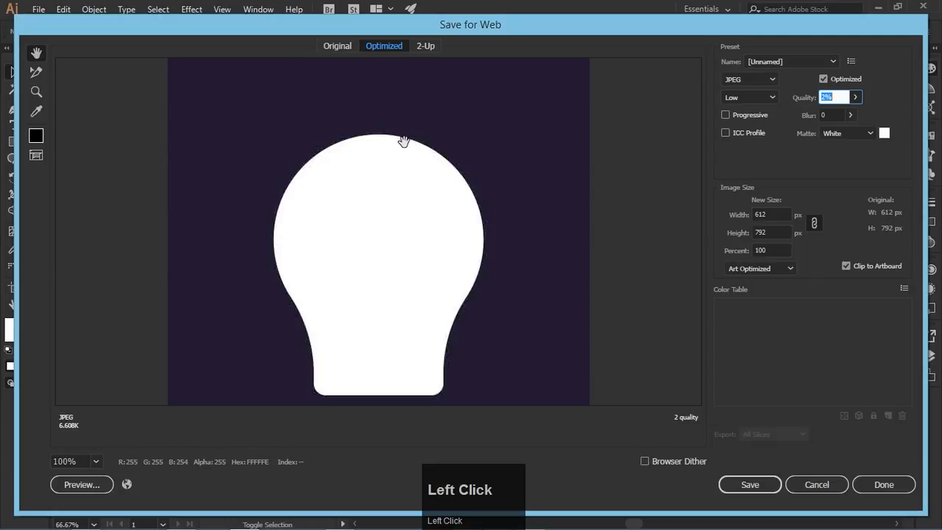
right_click(403, 141)
left_click(449, 225)
left_click_drag(598, 106, 514, 288)
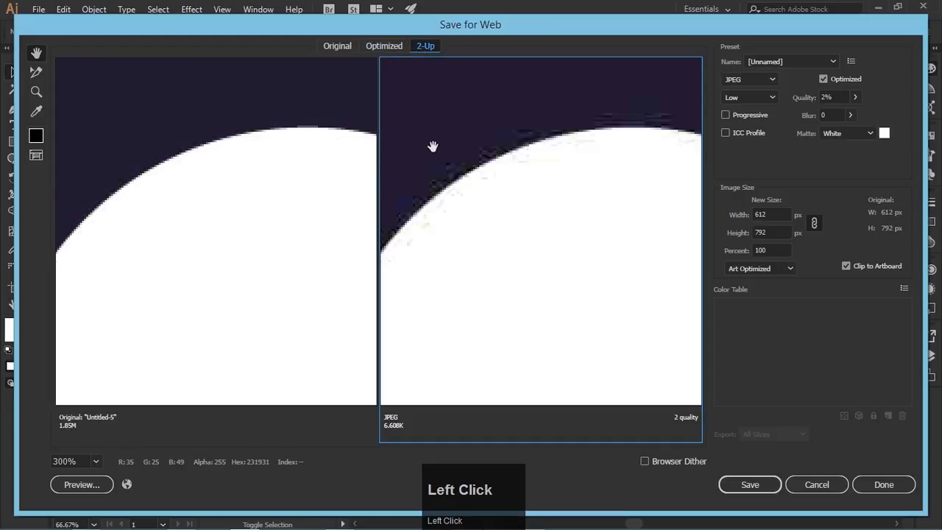
left_click(265, 153)
left_click_drag(319, 150, 196, 148)
left_click(453, 129)
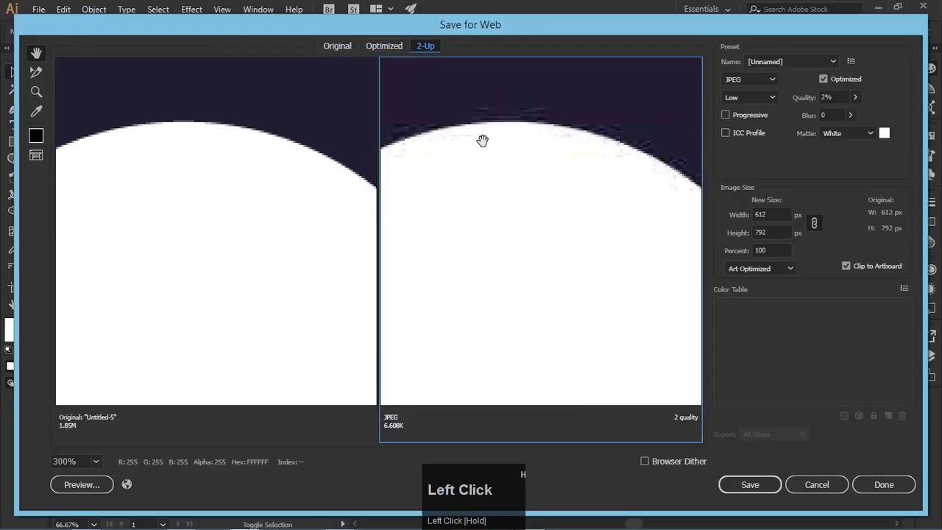
left_click_drag(486, 144, 476, 172)
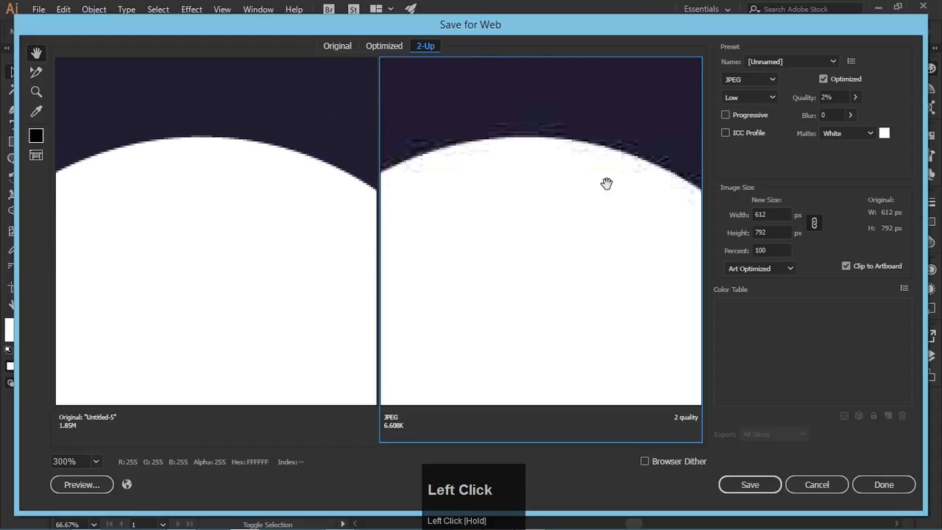
left_click_drag(605, 183, 522, 170)
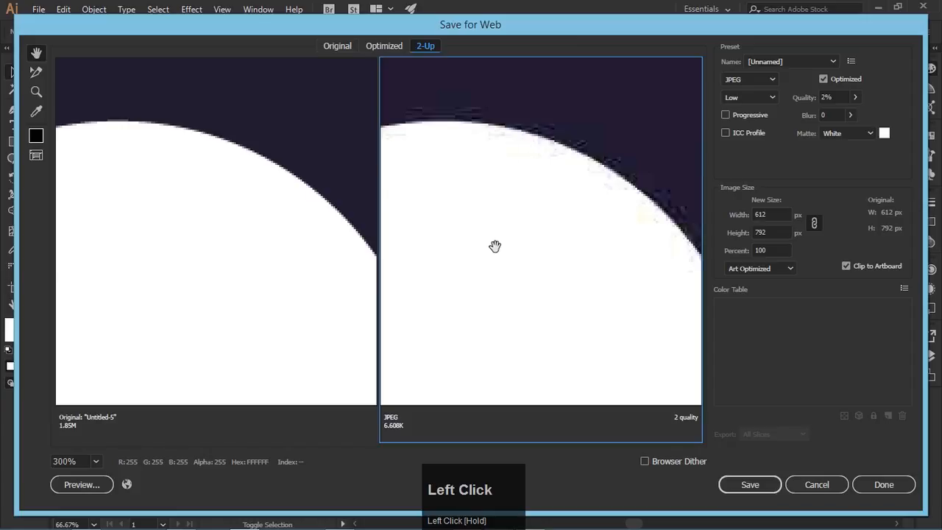
right_click(514, 169)
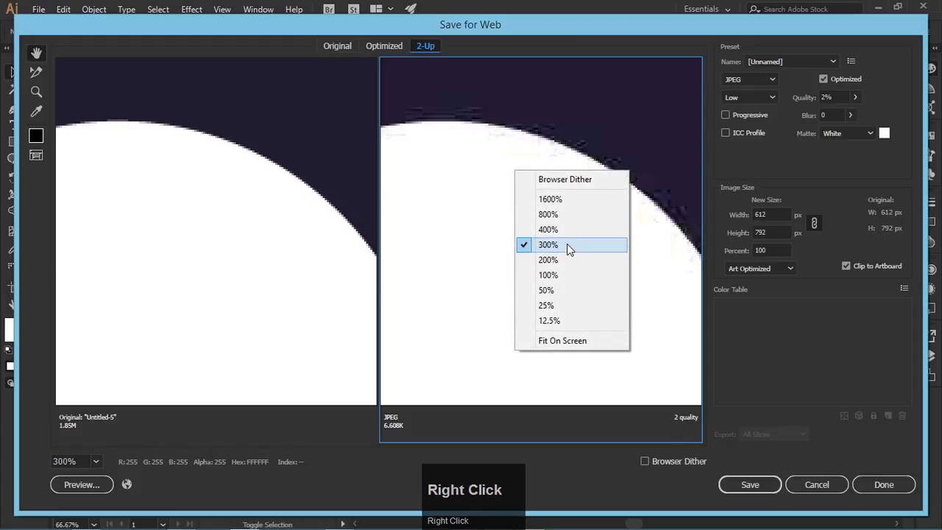
left_click(476, 147)
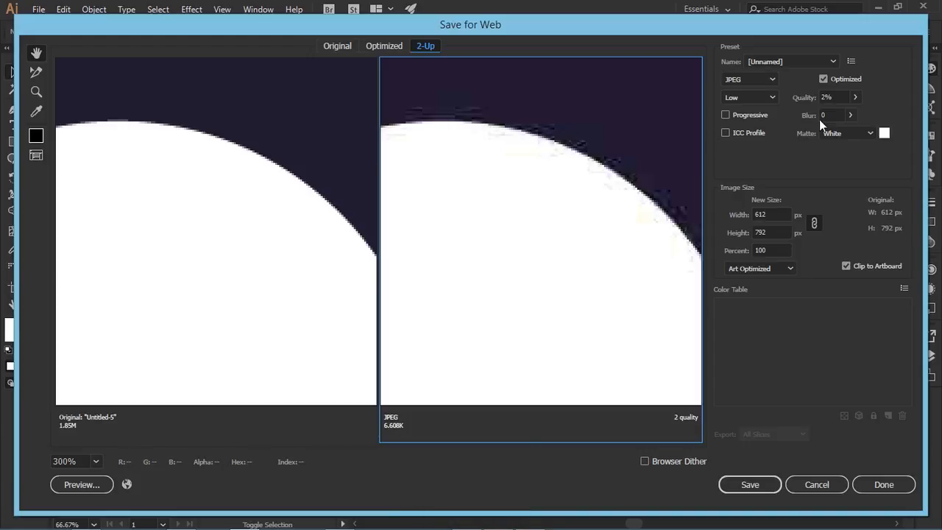
- Set the JPEG quality to 80
left_click(854, 98)
left_click_drag(803, 115, 843, 116)
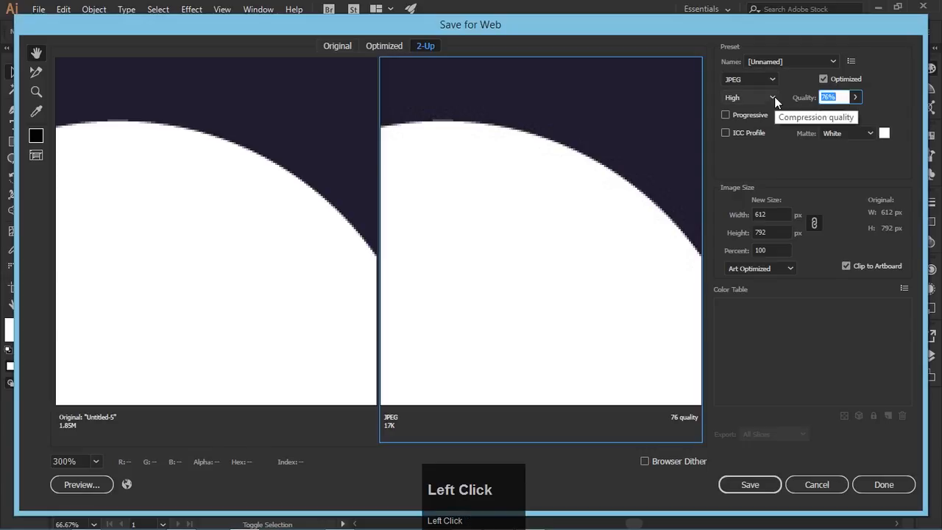
type("80")
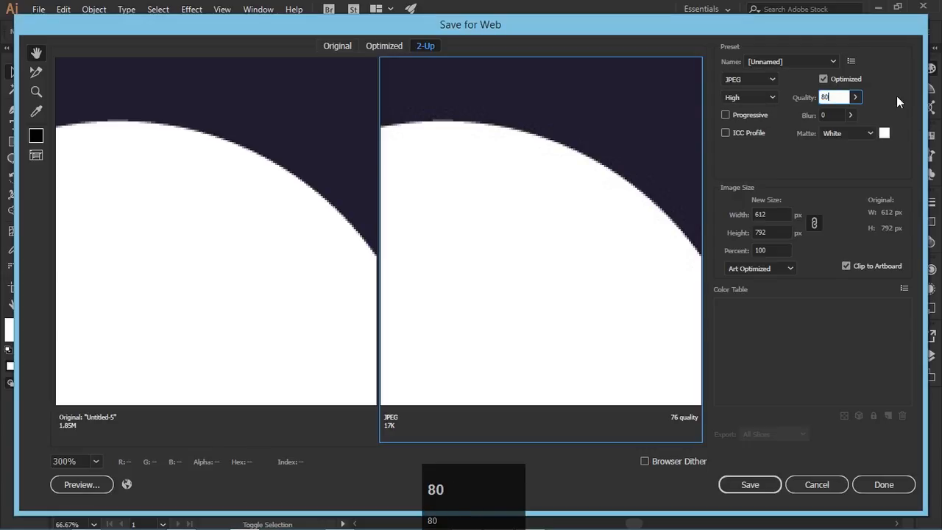
left_click(871, 107)
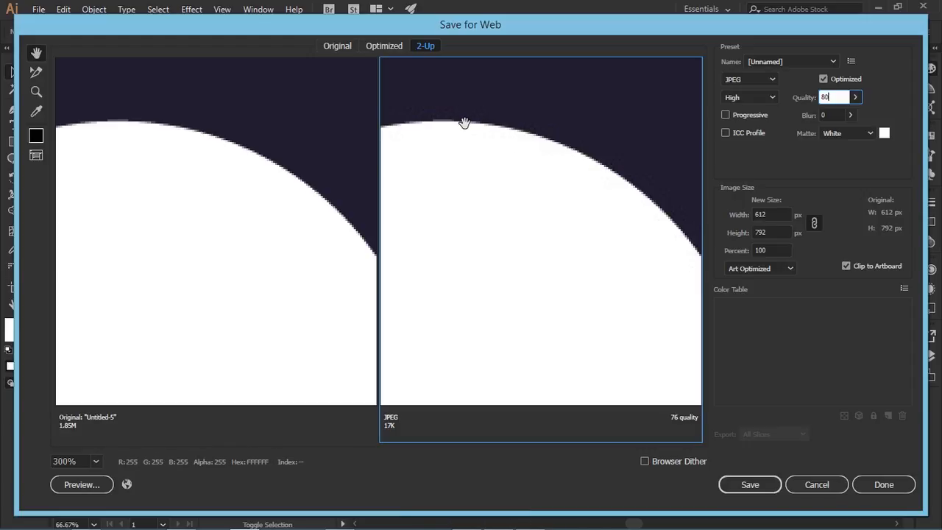
- View the bulb at 100% in the 2-Up preview and check the JPEG's file size against the original
right_click(490, 128)
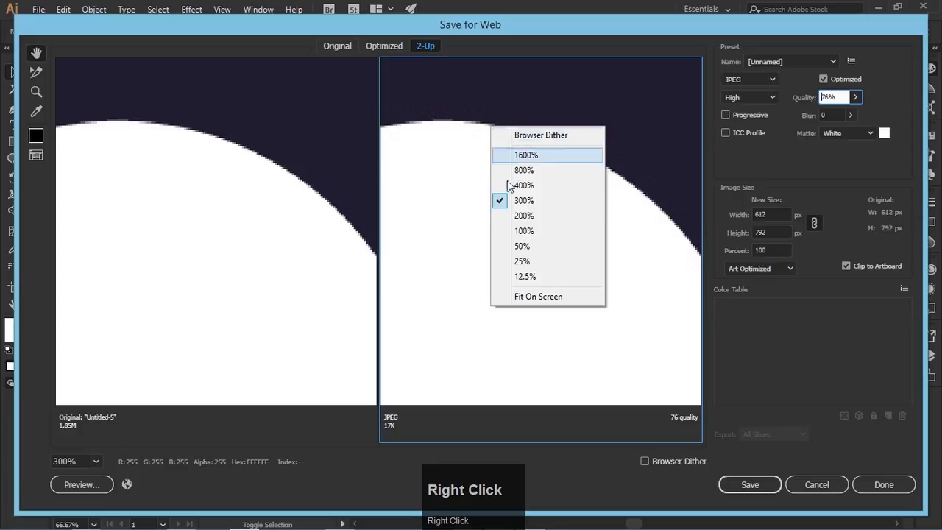
left_click(524, 230)
left_click_drag(503, 228, 531, 166)
left_click_drag(522, 247, 514, 294)
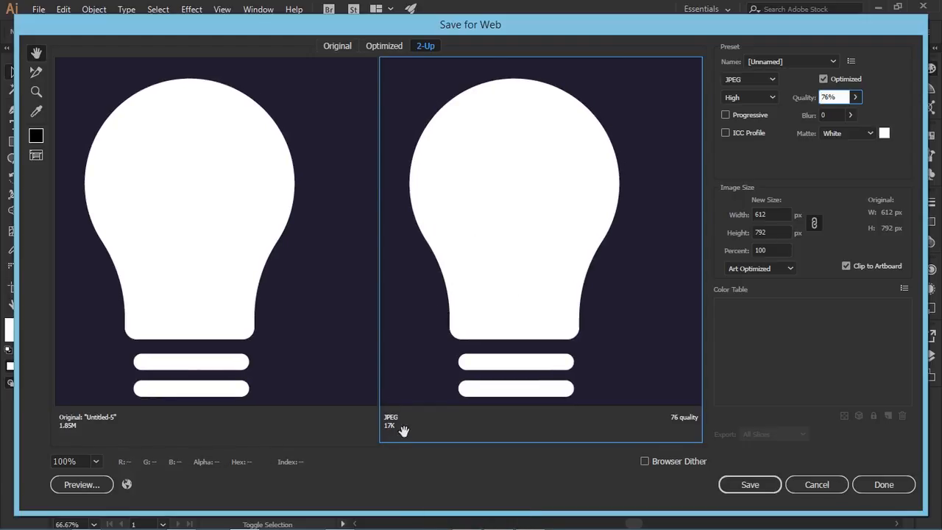
left_click(381, 431)
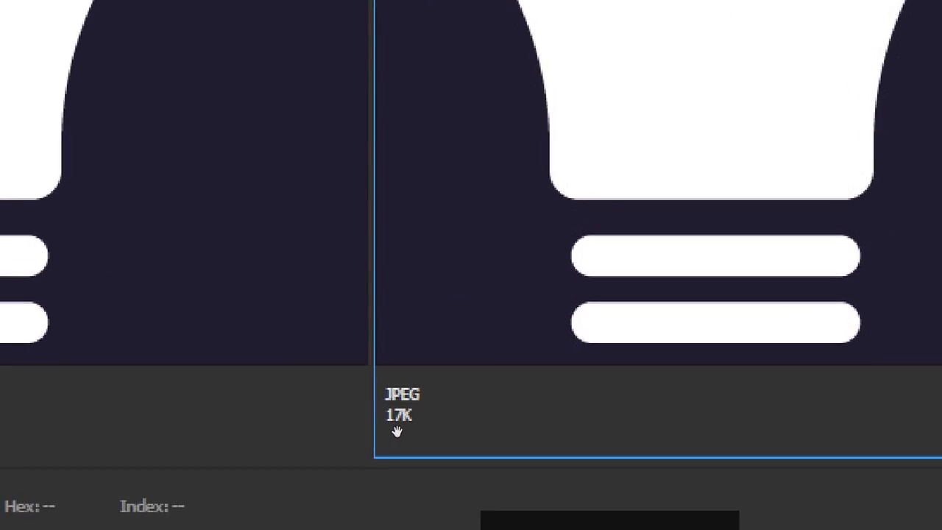
scroll(397, 431, "down", 5)
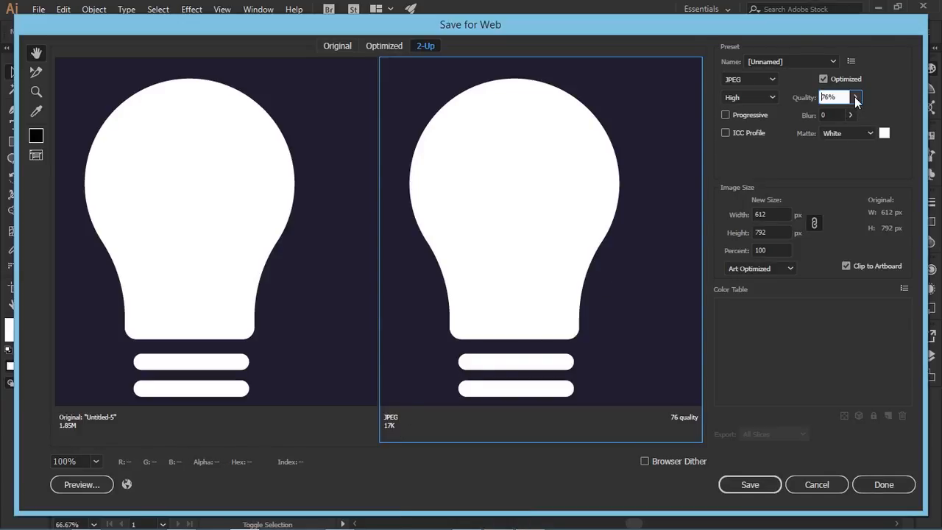
- Lower the JPEG quality to 2% and raise it to 100%, comparing the resulting file sizes
left_click(853, 98)
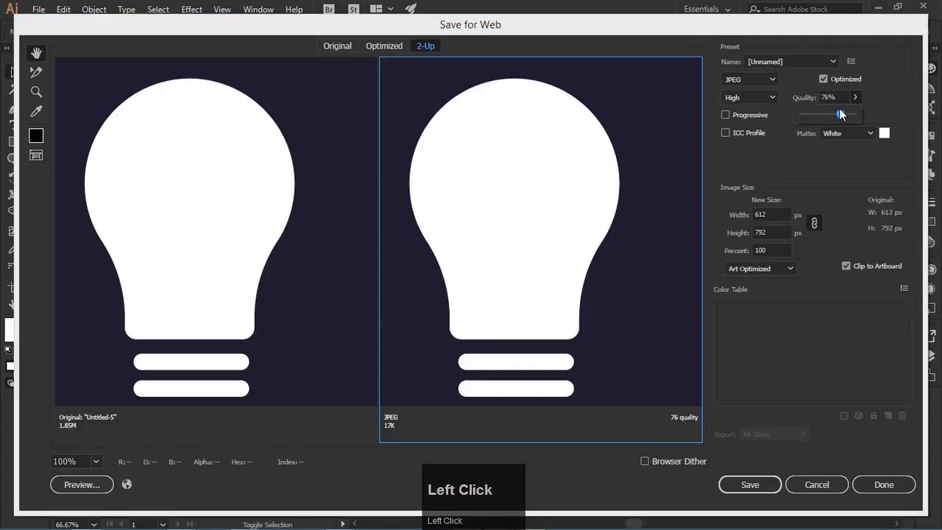
left_click(841, 115)
left_click_drag(854, 97, 804, 116)
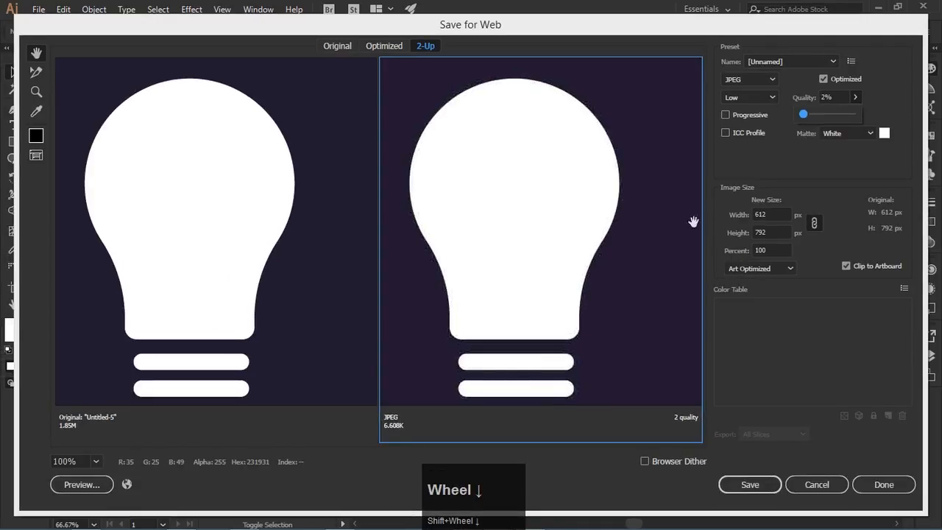
left_click_drag(802, 114, 892, 111)
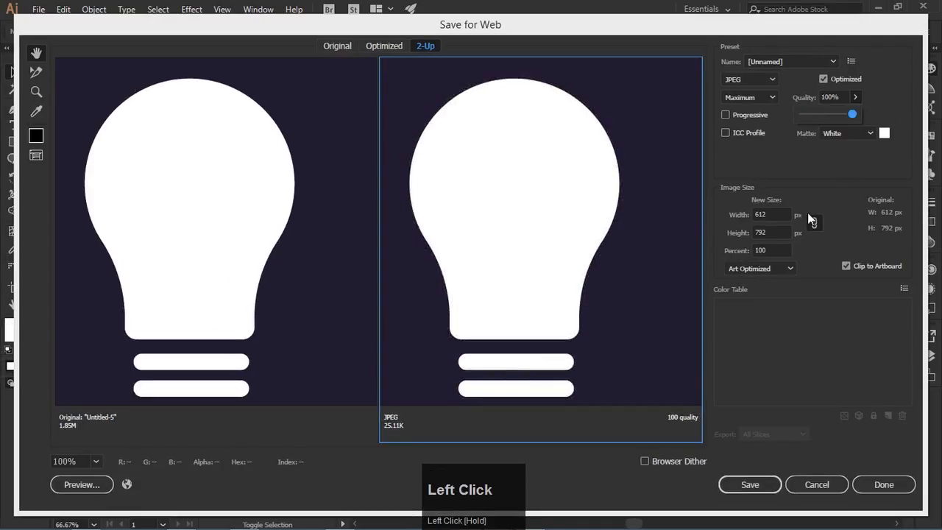
left_click(402, 426, "shift")
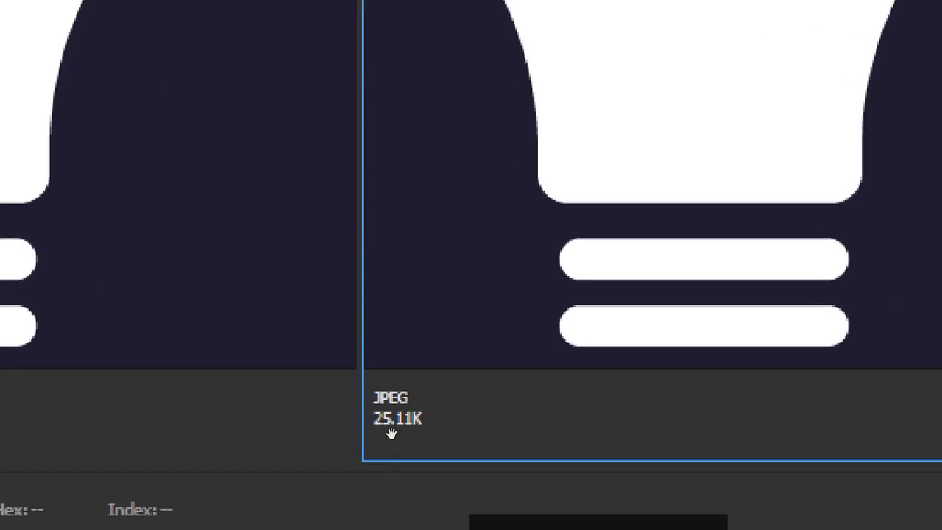
scroll(405, 418, "down", 1)
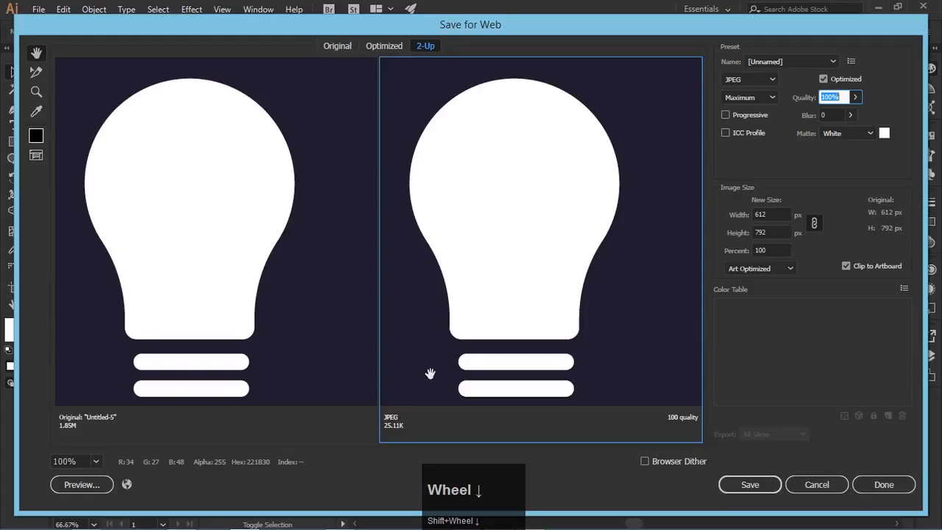
- Set the JPEG quality back to 80% after inspecting the whole bulb in the preview
left_click_drag(476, 363, 508, 310)
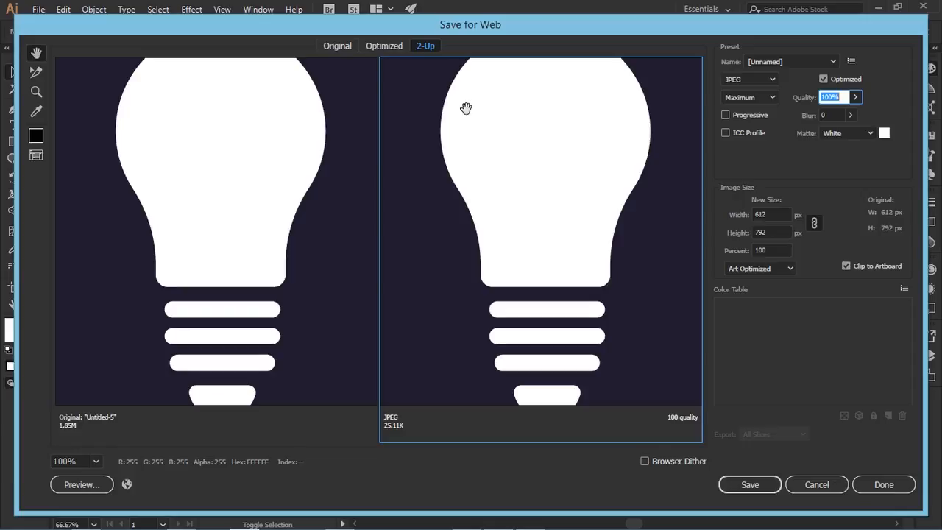
left_click_drag(529, 261, 510, 331)
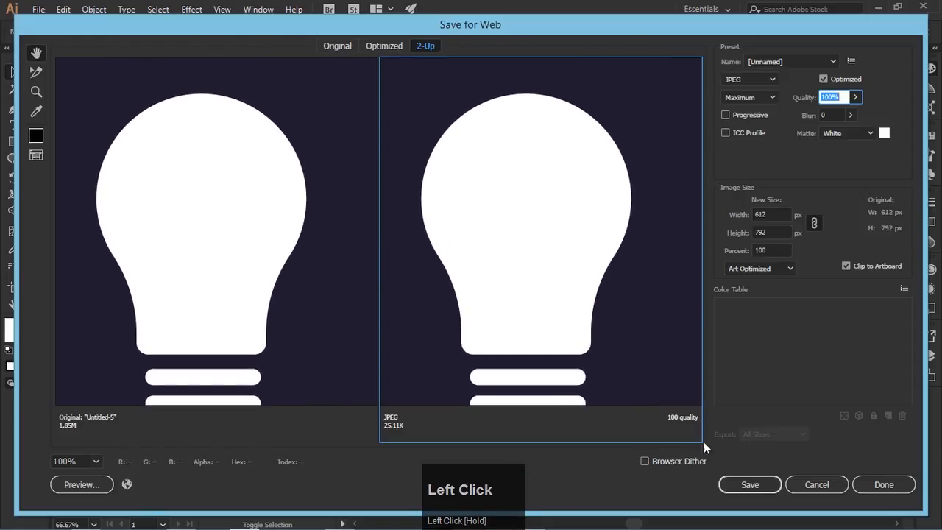
left_click(760, 102)
type("80")
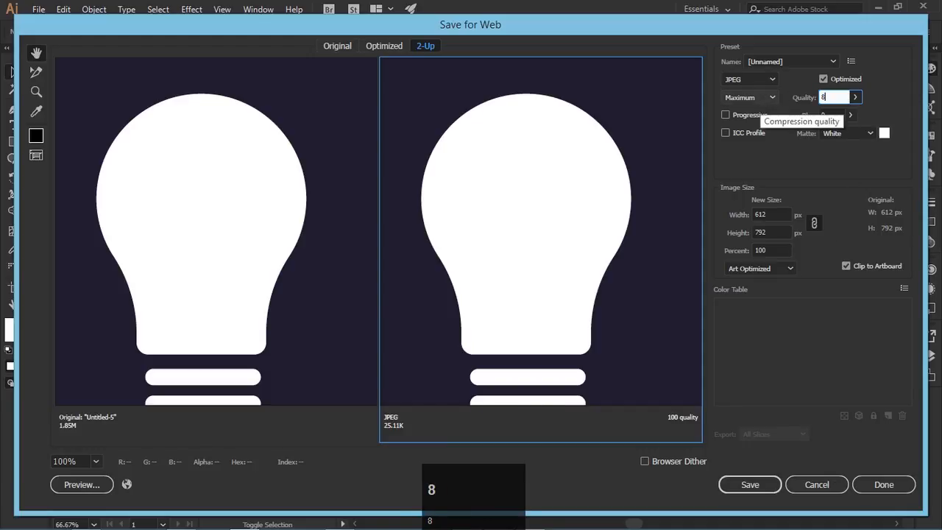
left_click(818, 355)
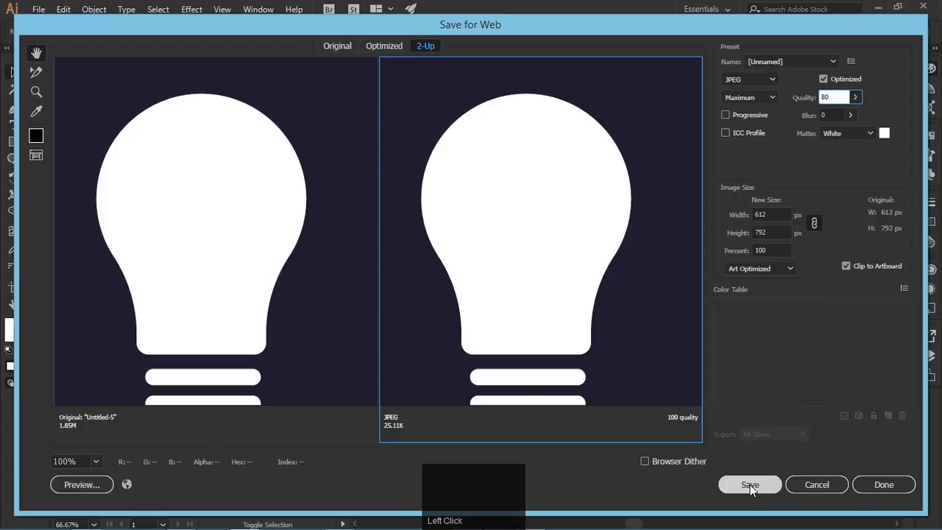
left_click_drag(547, 198, 557, 184)
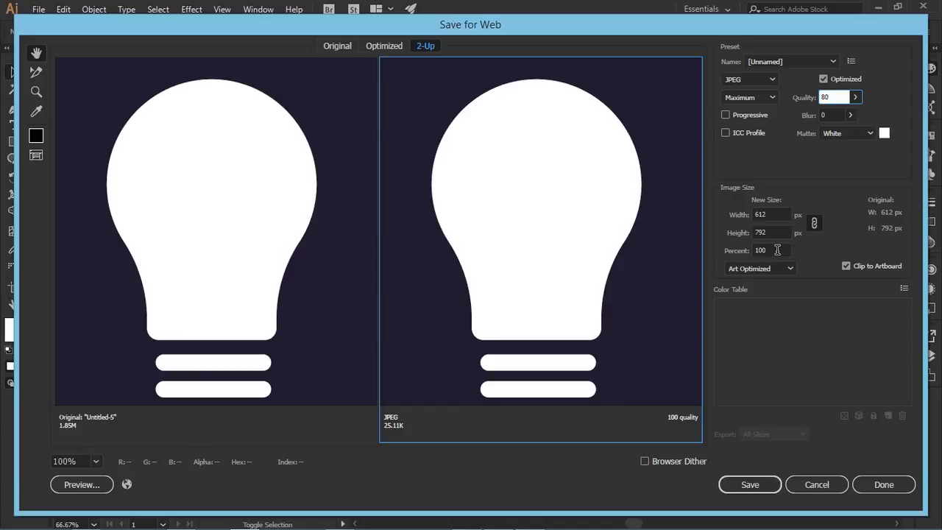
- Scale the exported image to 50 percent and apply the new size to the preview
left_click_drag(777, 249, 746, 250)
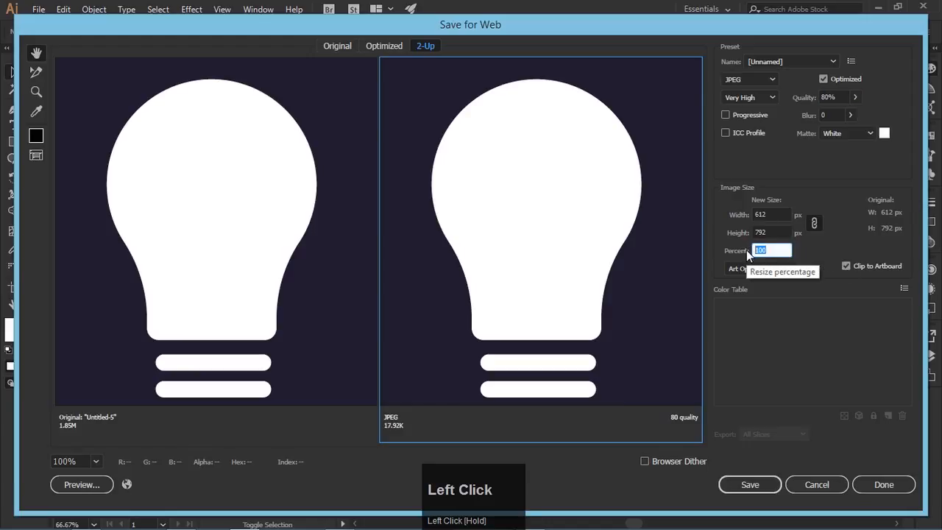
type("5")
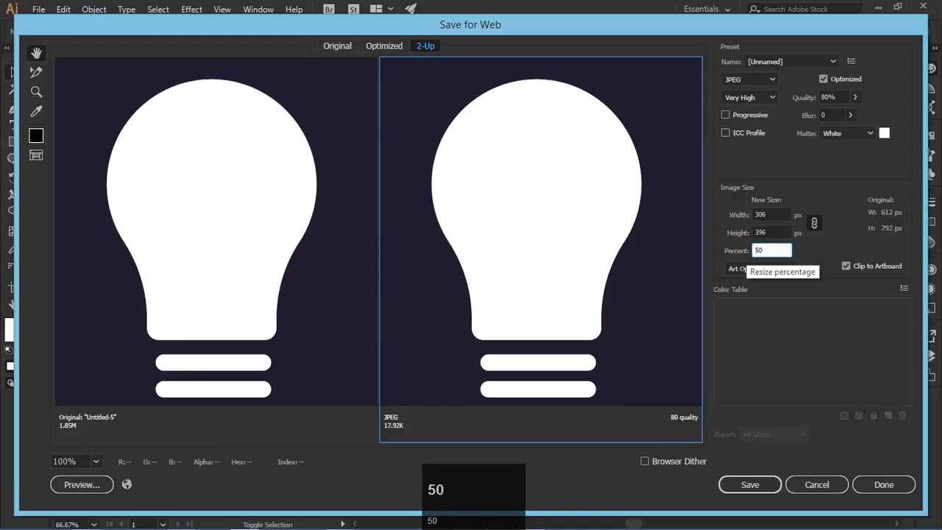
type("0")
left_click(769, 232)
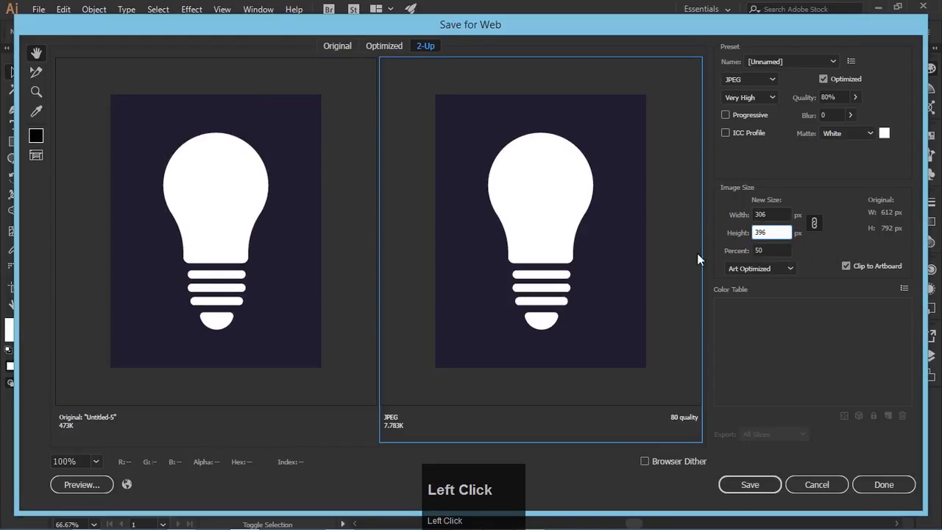
- Scale the exported image to 200 percent and inspect the enlarged bulb in the preview
left_click(779, 248)
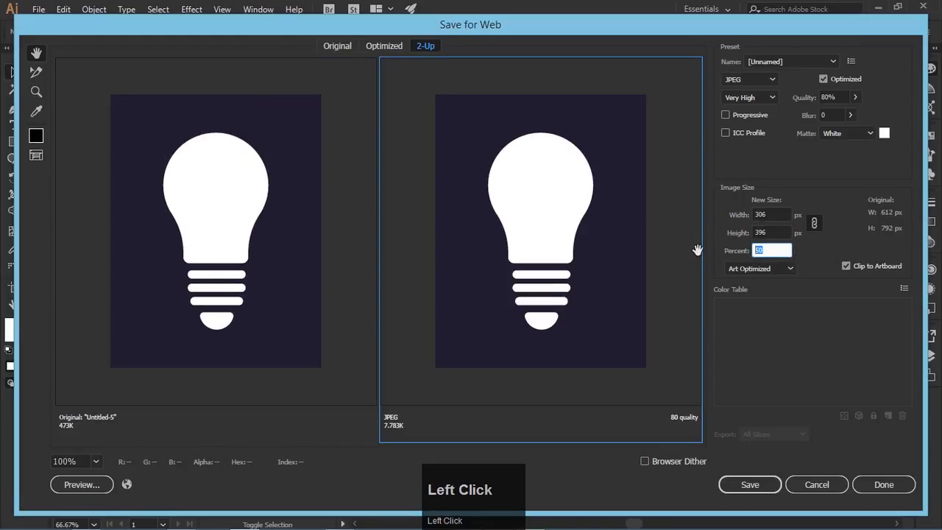
type("200")
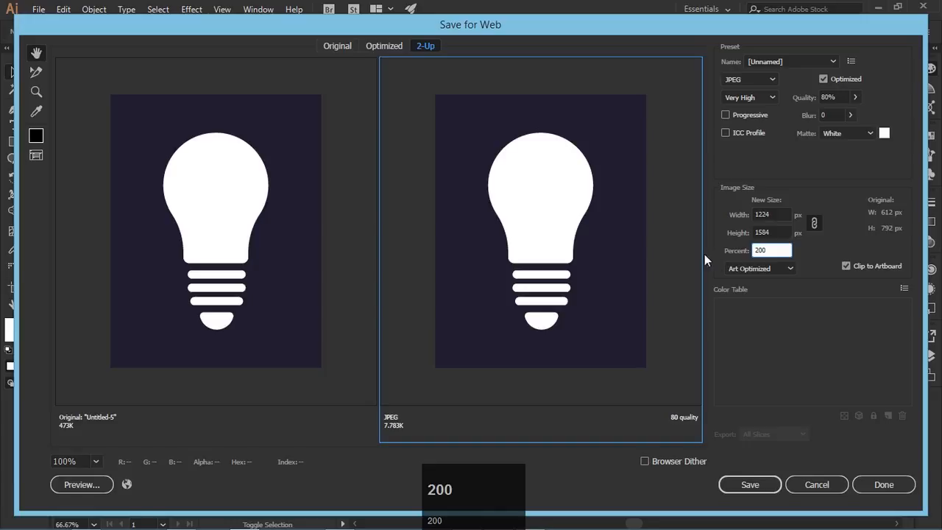
left_click(772, 234)
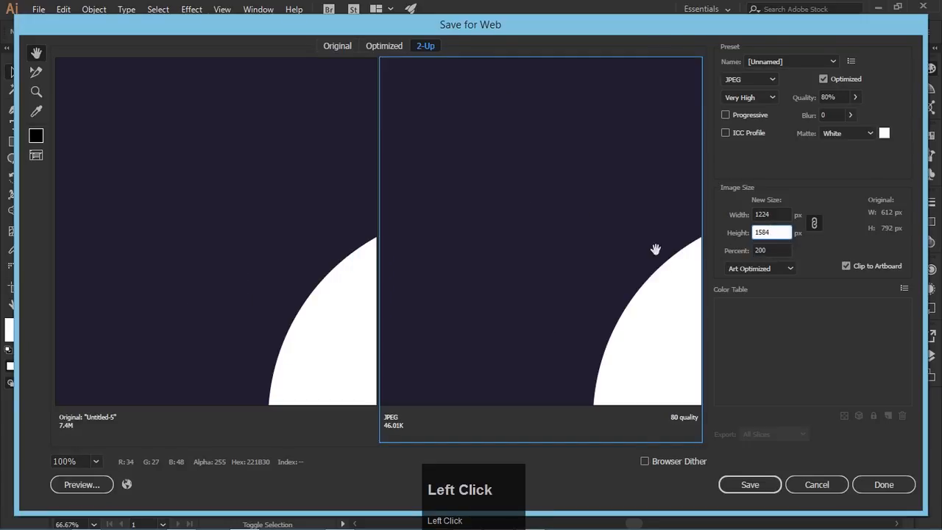
left_click_drag(566, 253, 537, 128)
left_click_drag(572, 299, 591, 337)
left_click_drag(539, 204, 569, 281)
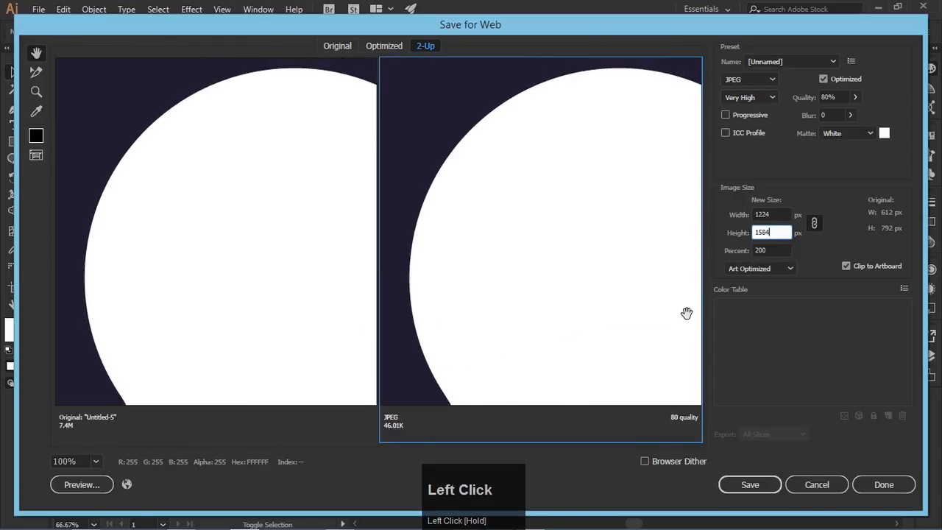
- Set the export image size back to 100 percent
left_click(772, 250)
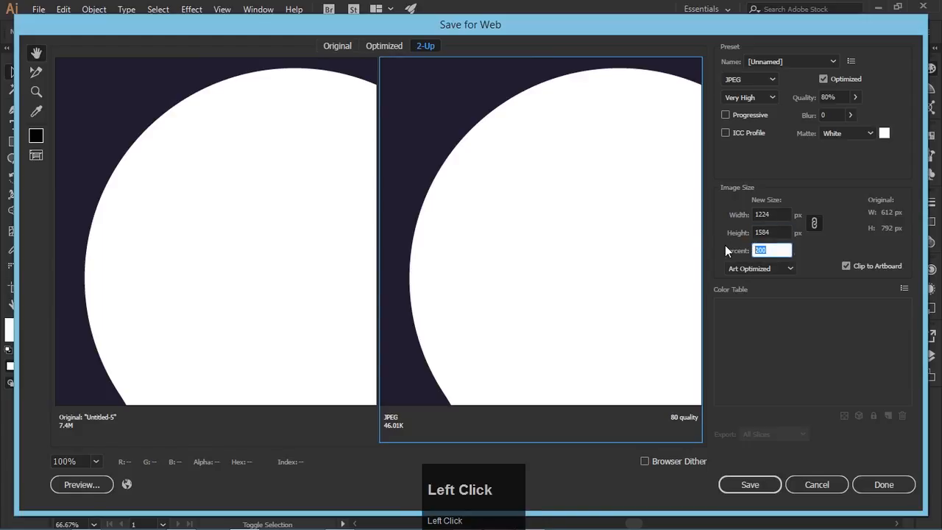
type("100")
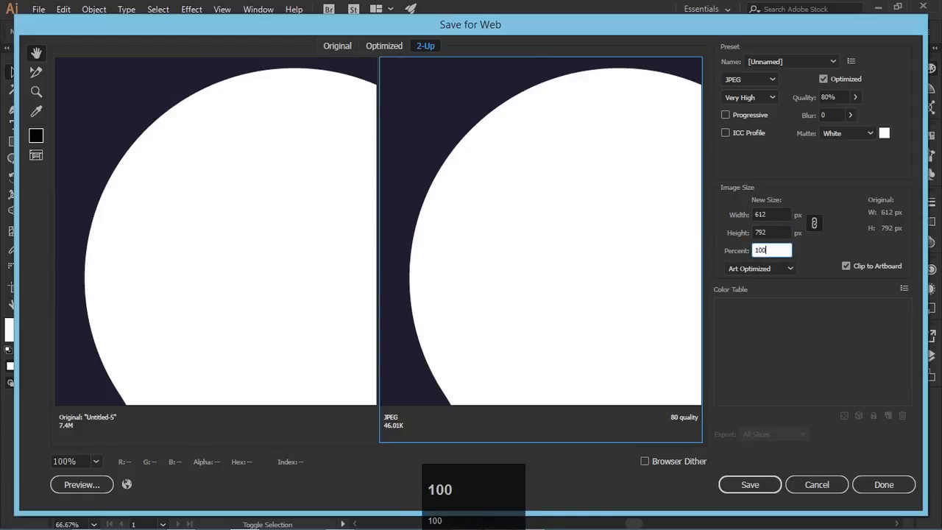
left_click(838, 375)
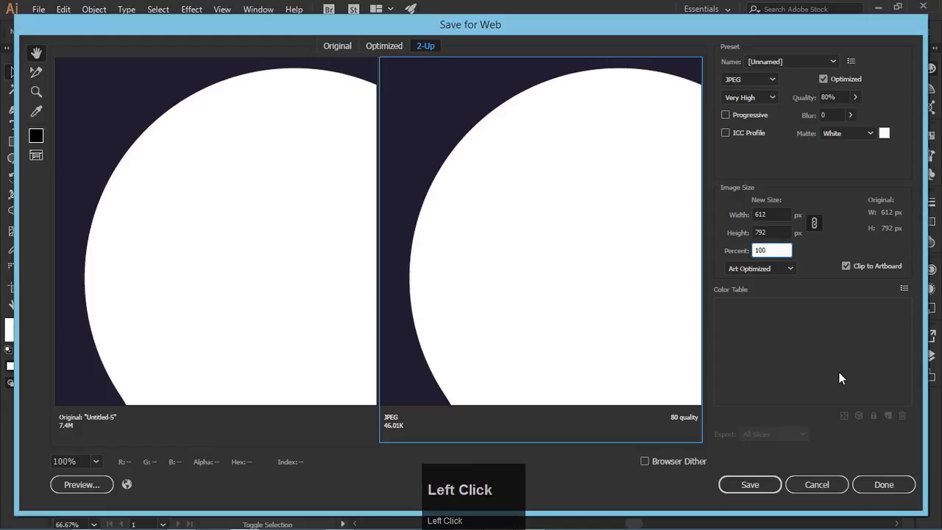
- Save the optimized JPEG to the Desktop under the file name bulb
left_click(750, 487)
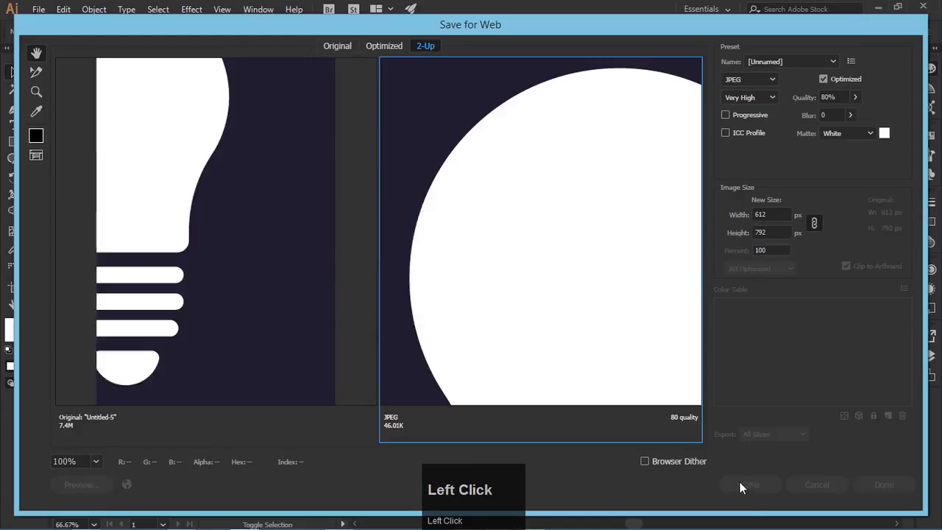
left_click(741, 489)
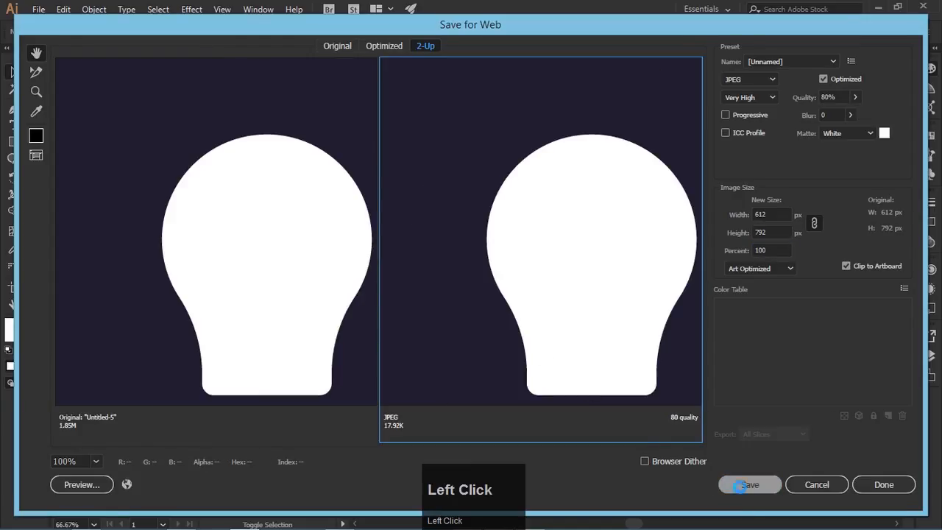
left_click(75, 140)
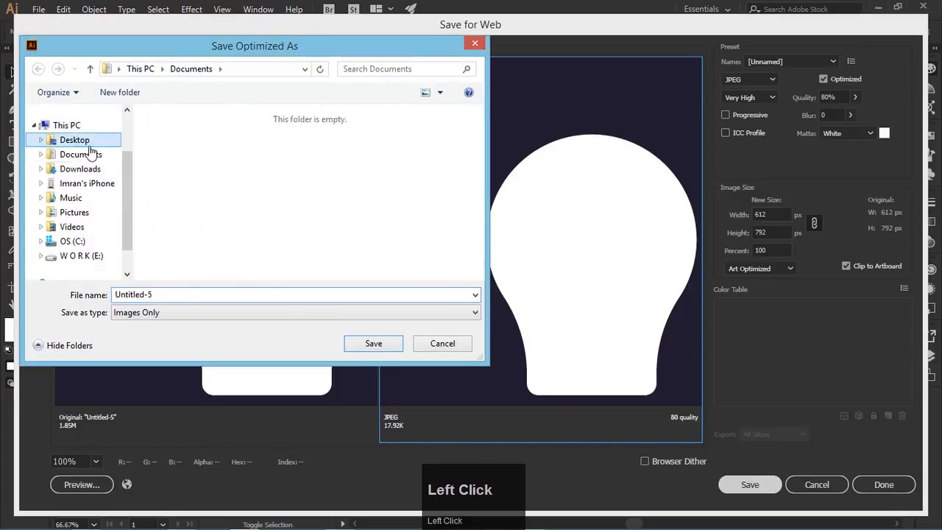
left_click(209, 295)
type("bulb")
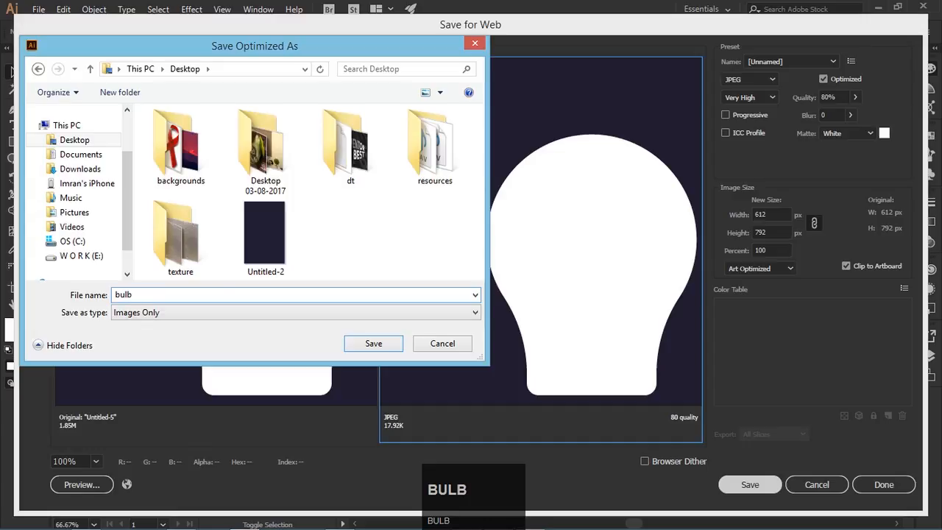
left_click(386, 351)
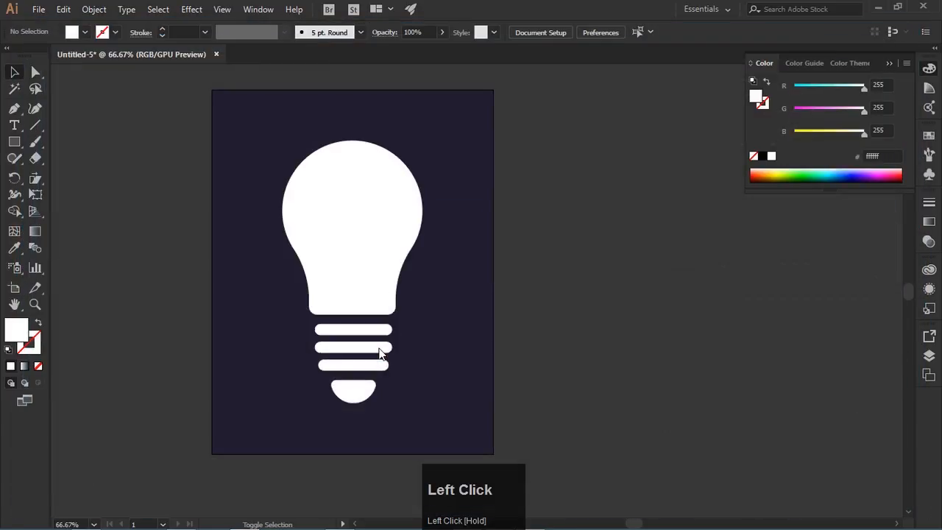
- Reopen Save for Web for the bulb artwork and set the export format to PNG-24
key("ctrl+shift+alt+s")
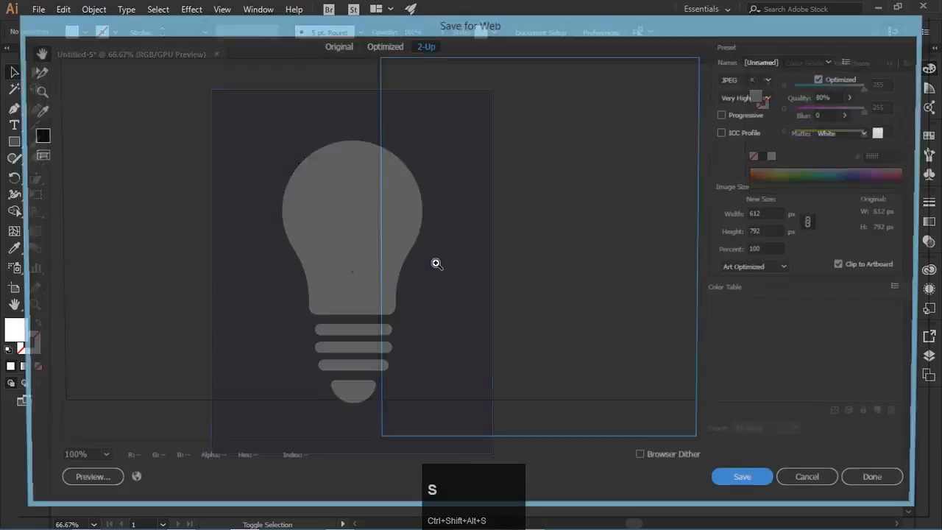
left_click(753, 78)
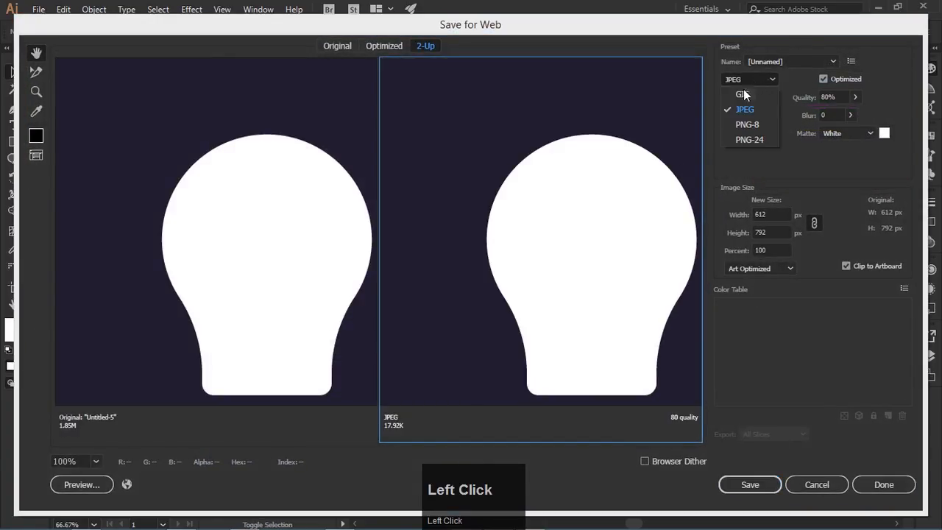
left_click(743, 139)
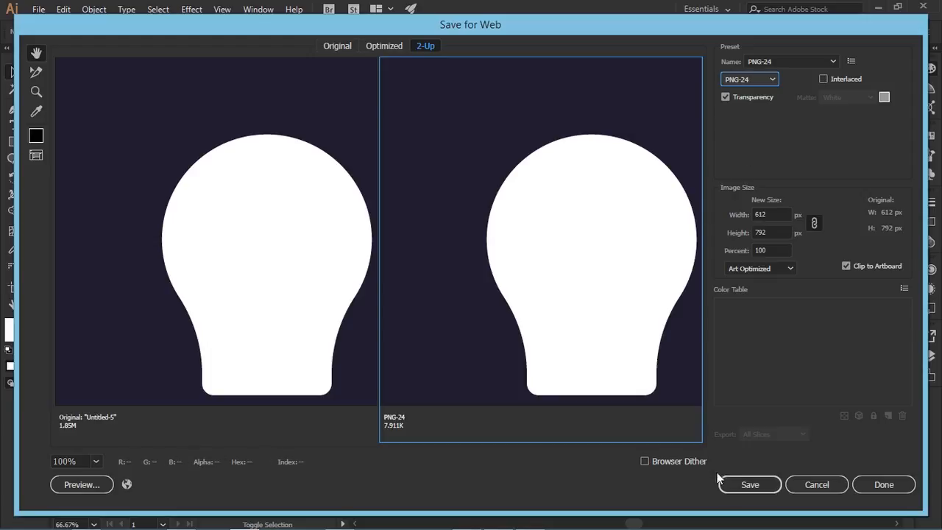
- Save the optimized PNG-24 to the Desktop under the file name bulbpng
left_click(748, 486)
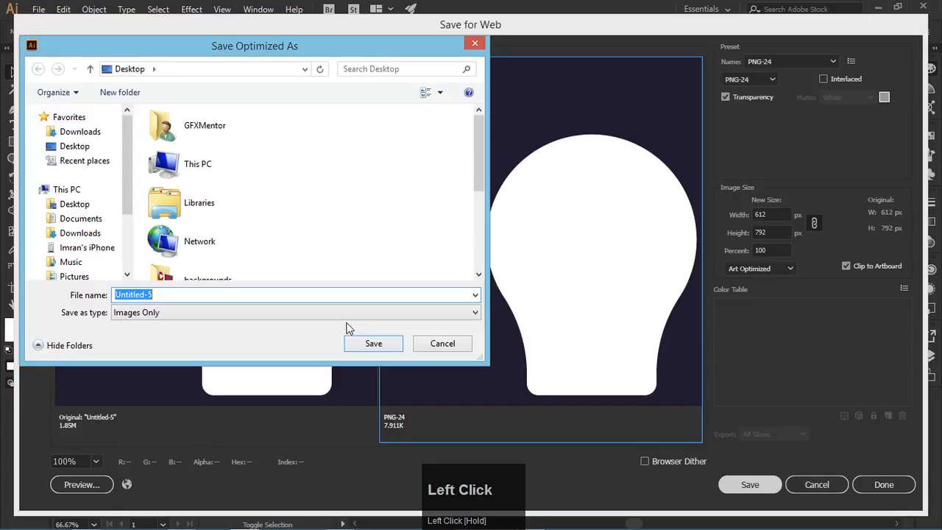
type("bu")
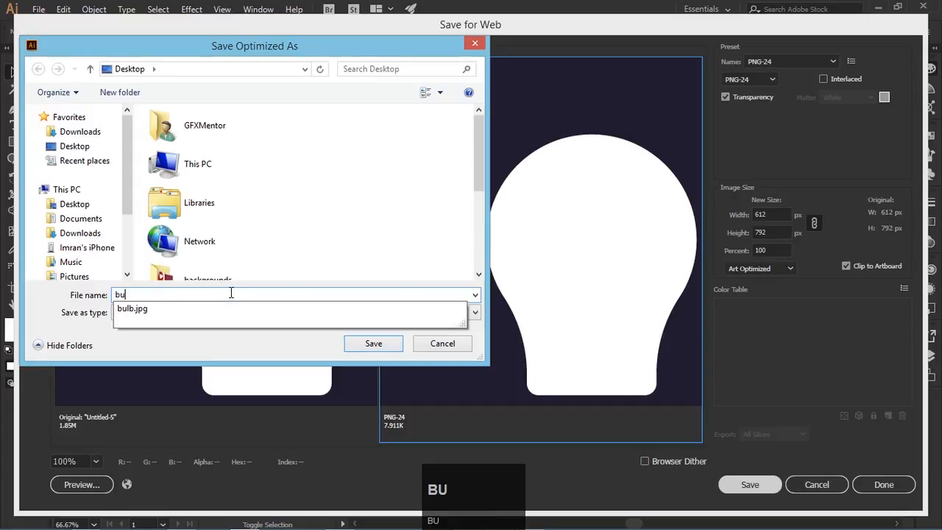
type("lbpng")
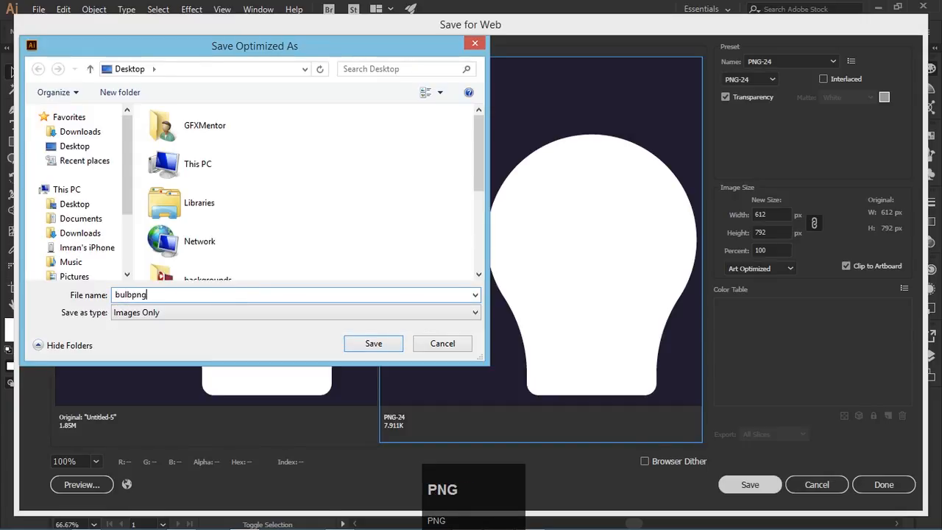
key("Return")
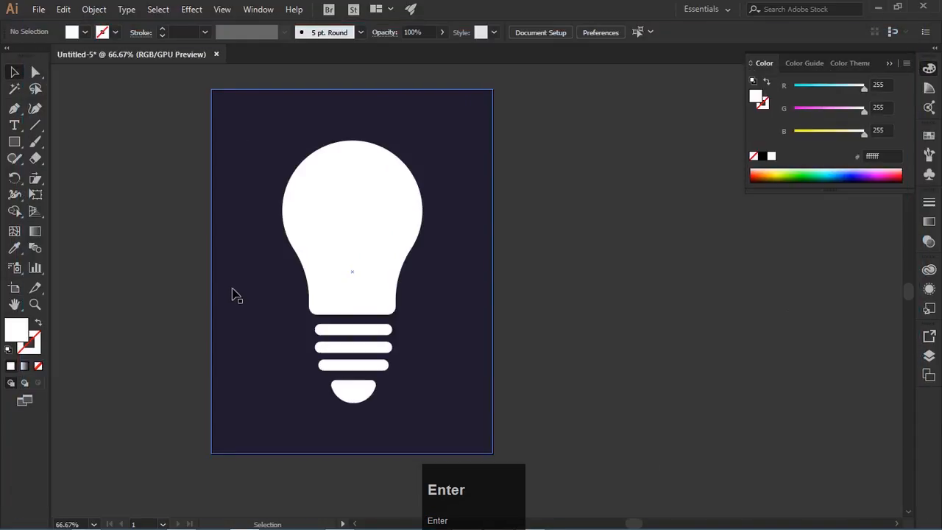
left_click(464, 183)
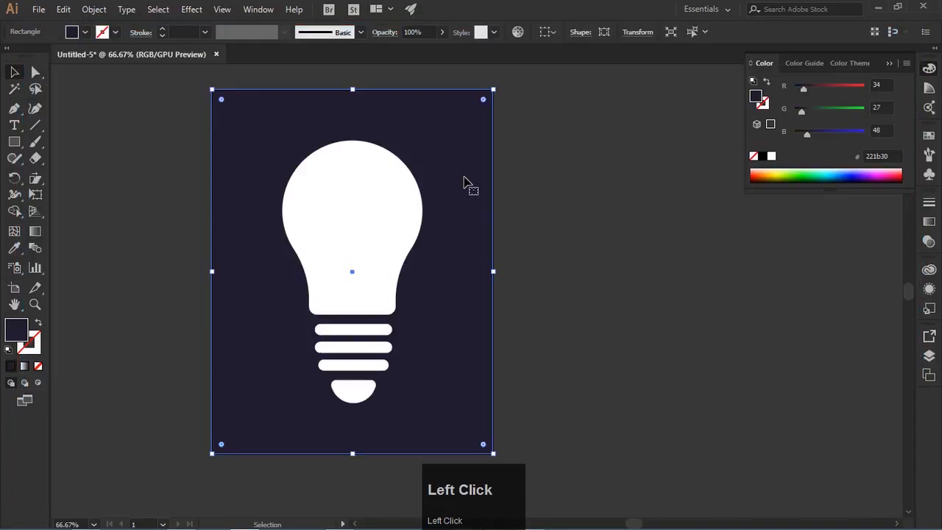
key("Delete")
left_click(348, 223)
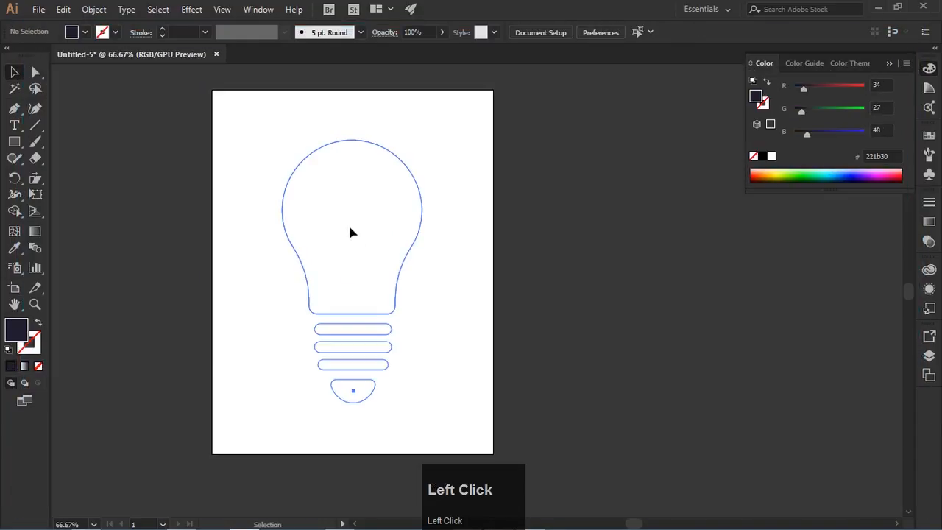
key("ctrl+z")
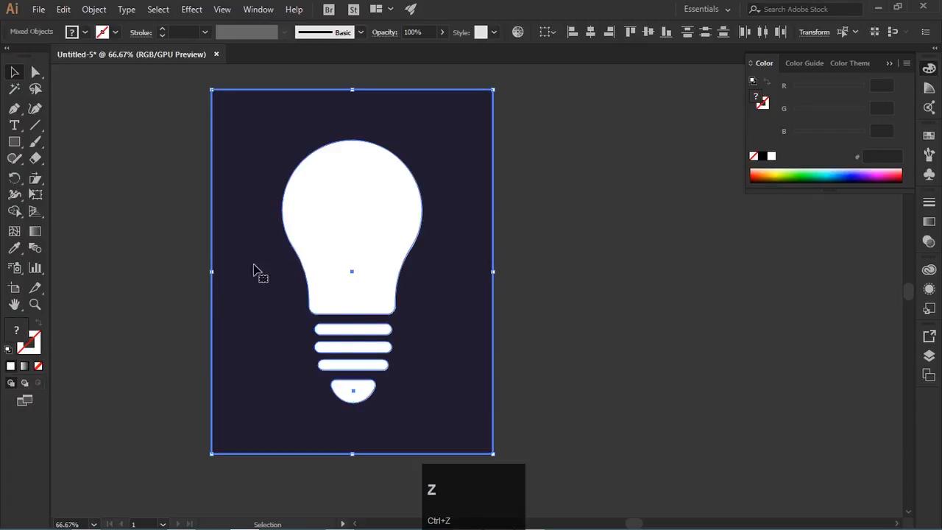
- Recolor the white bulb with the dark background fill 221b30 using the Eyedropper tool
left_click(290, 246)
left_click(14, 248)
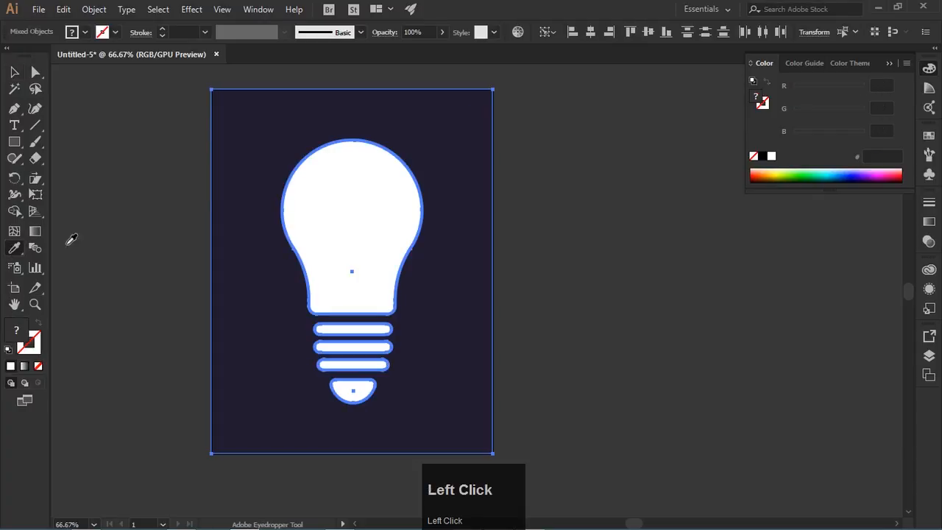
left_click(244, 143)
key("v")
- Delete the dark background rectangle behind the bulb
left_click(125, 116)
left_click(257, 130)
key("Delete")
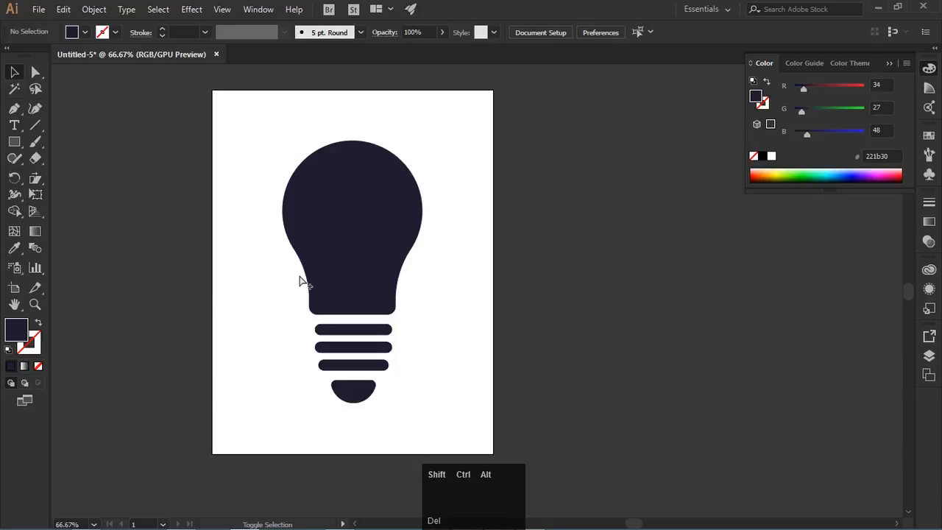
- Inspect the dark bulb's transparent surroundings in the Save for Web PNG-24 preview, then close it without saving
key("ctrl+shift+alt+s")
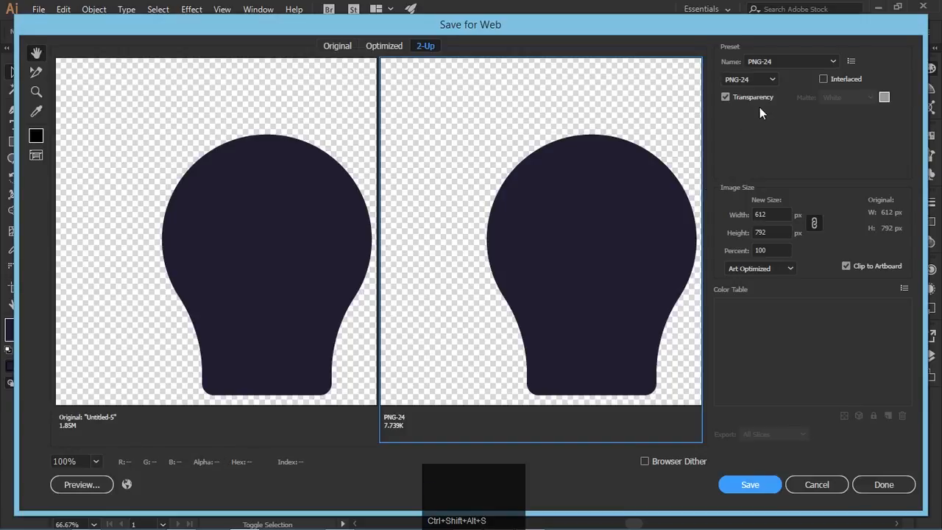
left_click_drag(601, 199, 498, 205)
left_click_drag(596, 218, 651, 83)
left_click_drag(519, 287, 603, 393)
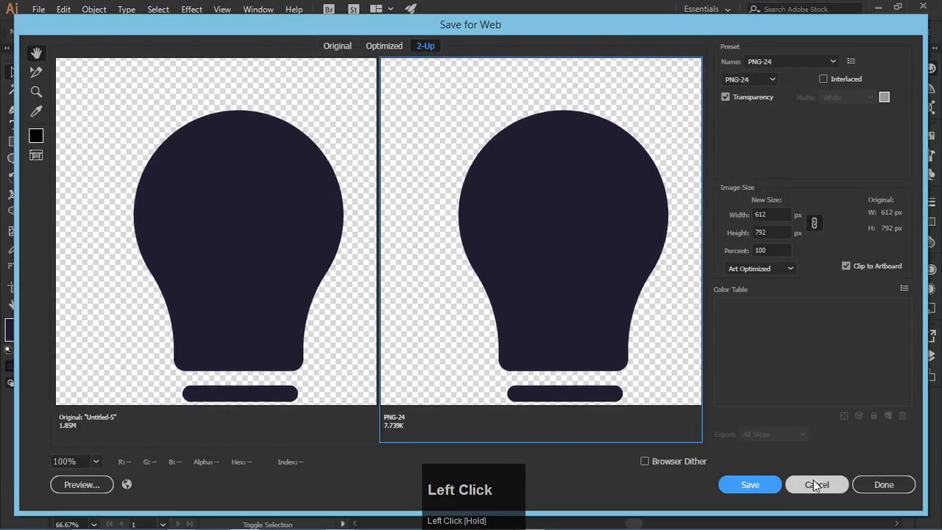
left_click(813, 479)
- Fit the artboard to the bulb's bounds with the Artboard tool and check the cropped result in Save for Web without saving
left_click(338, 236)
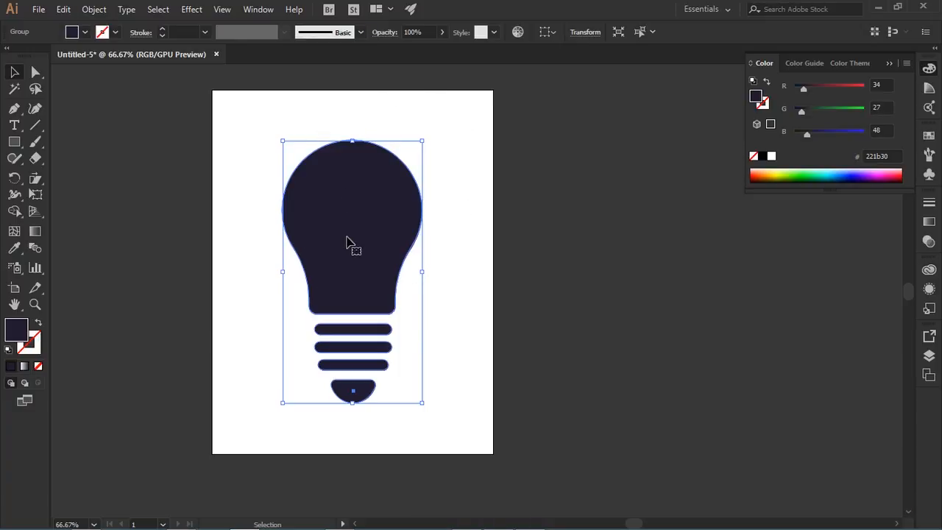
left_click(14, 292)
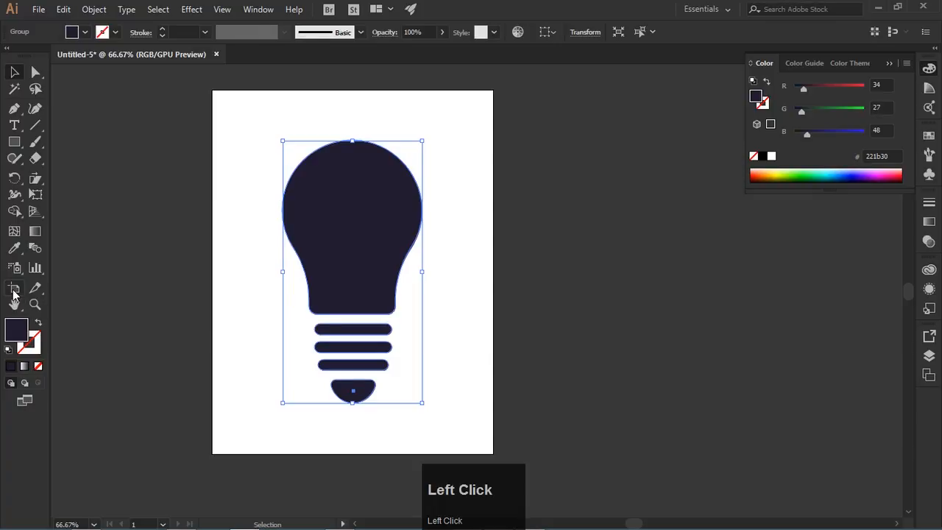
left_click(313, 197)
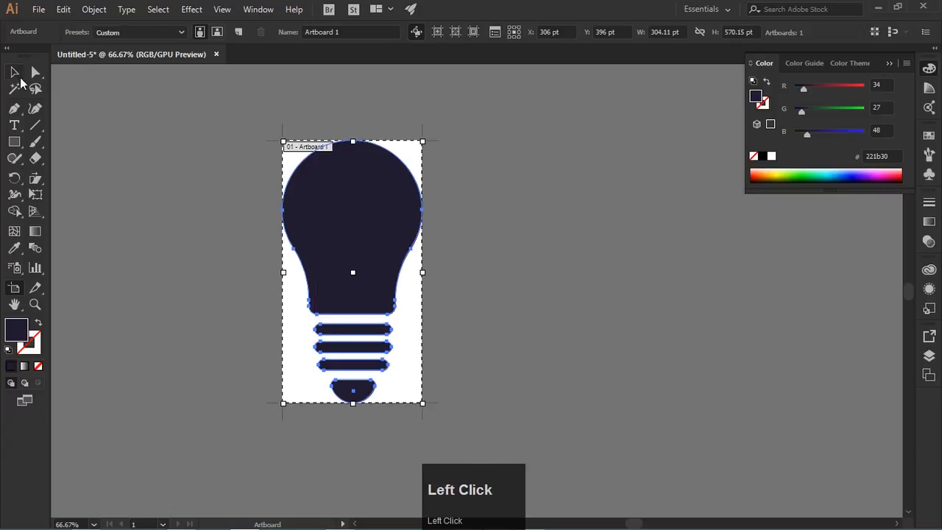
left_click(15, 73)
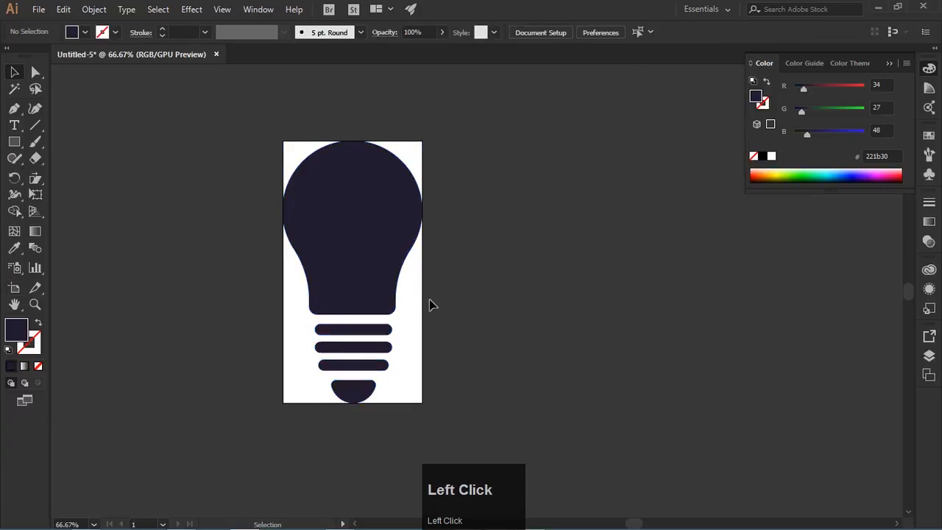
key("ctrl+shift+alt+s")
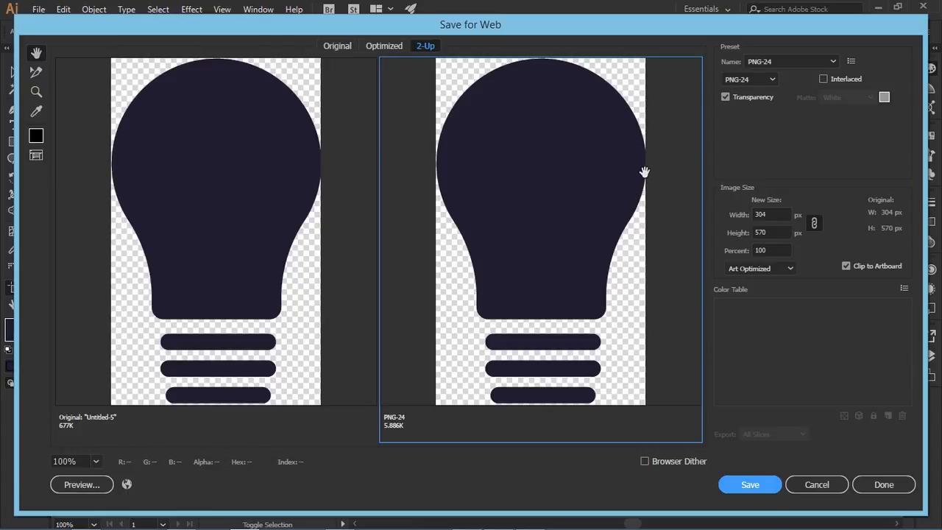
left_click(817, 484)
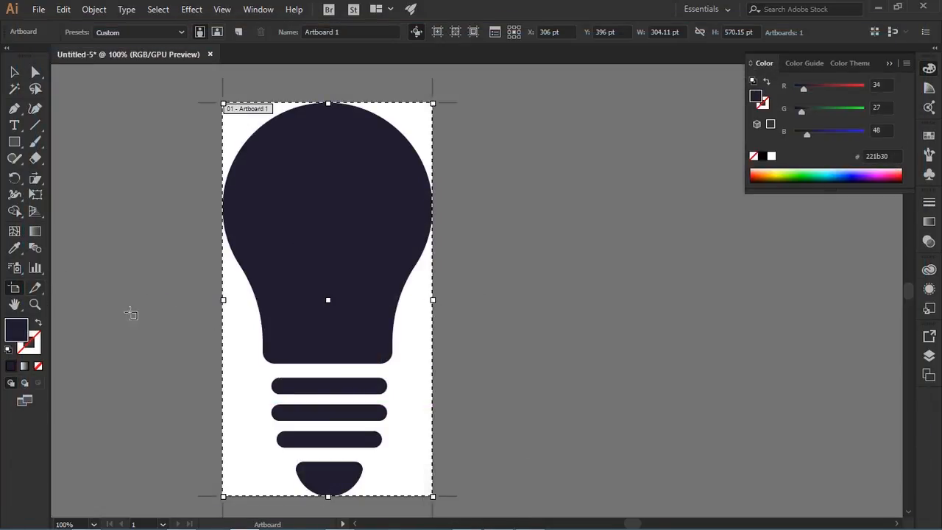
- Enlarge the artboard slightly on all four sides of the bulb, to about 315 by 582 pt
left_click_drag(433, 300, 437, 300)
left_click_drag(224, 300, 220, 300)
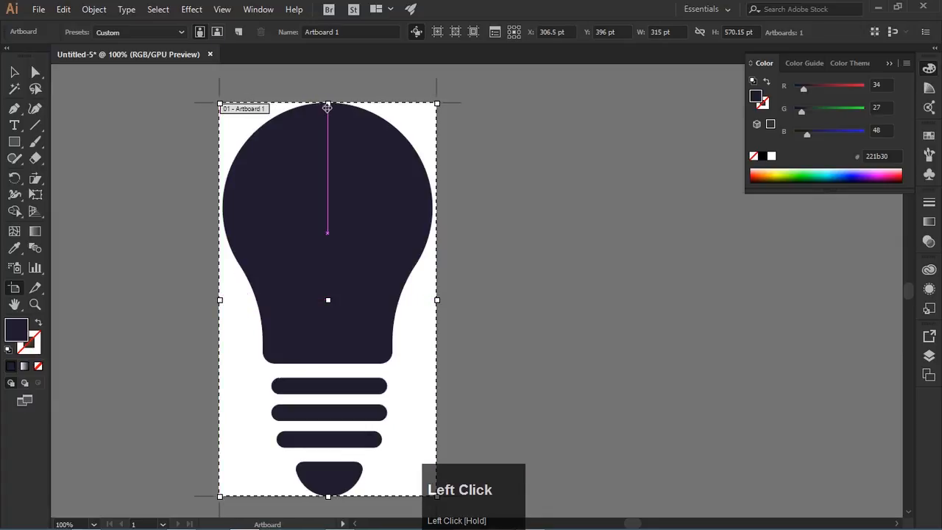
left_click_drag(327, 106, 329, 99)
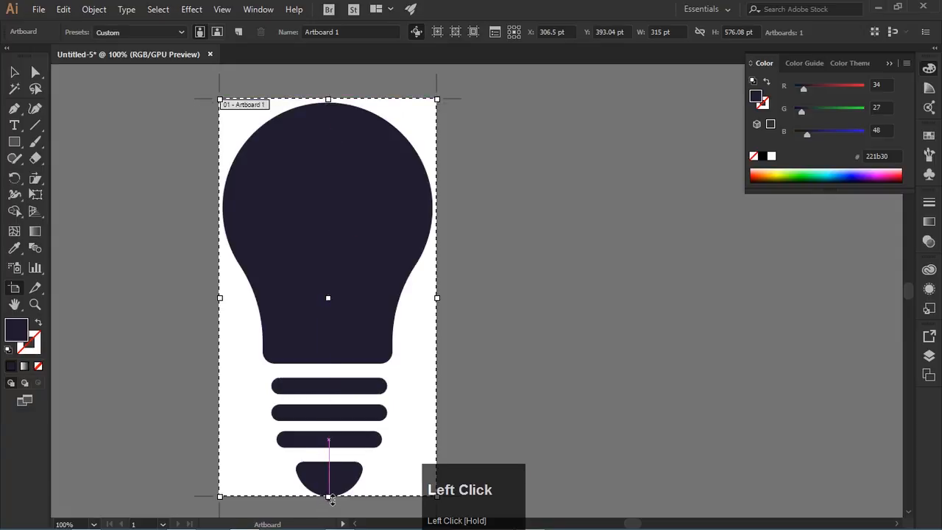
left_click_drag(331, 498, 331, 502)
- Reopen Save for Web for the enlarged artboard and compare the PNG-24 preview without and with transparency, leaving Transparency on
key("ctrl+shift+alt+s")
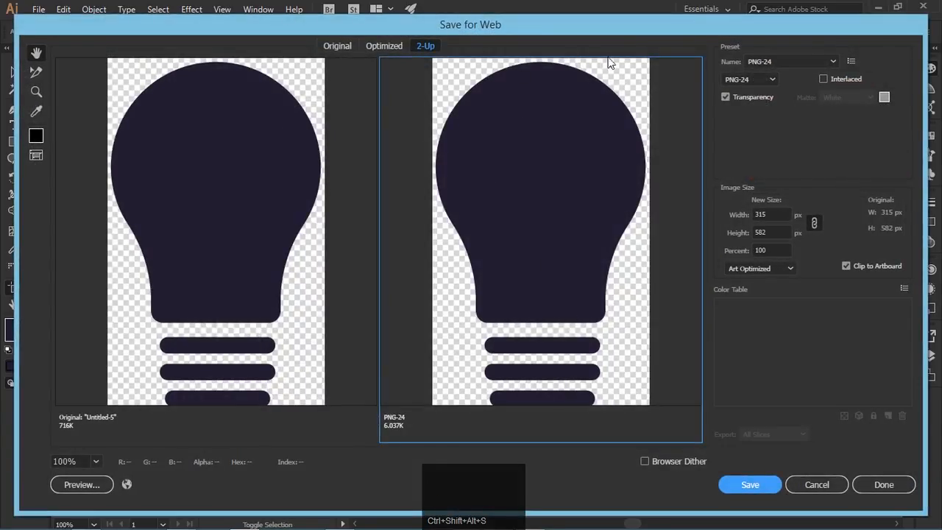
left_click_drag(629, 379, 617, 288)
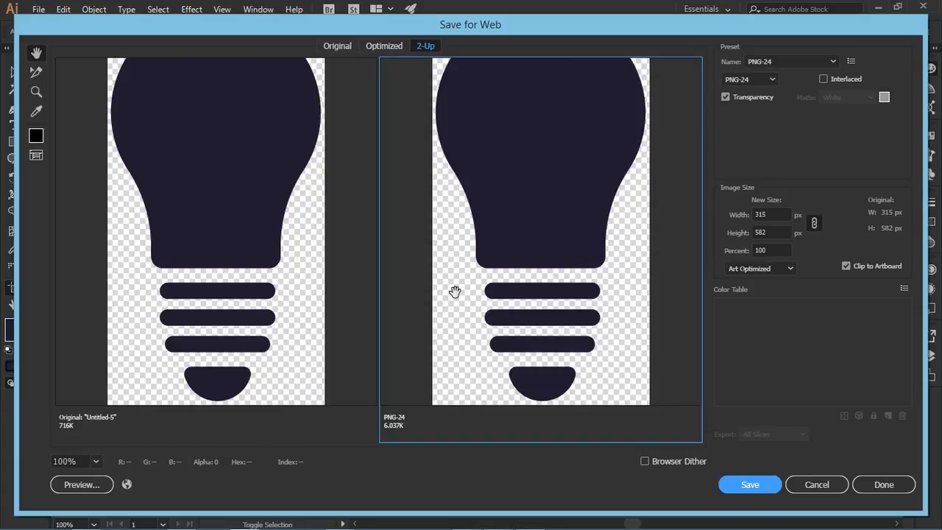
left_click(725, 97)
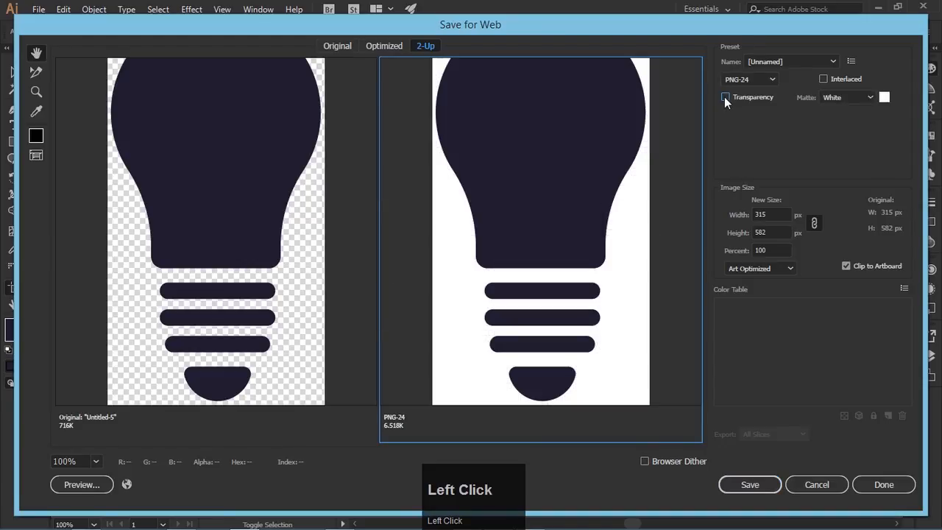
left_click(724, 97)
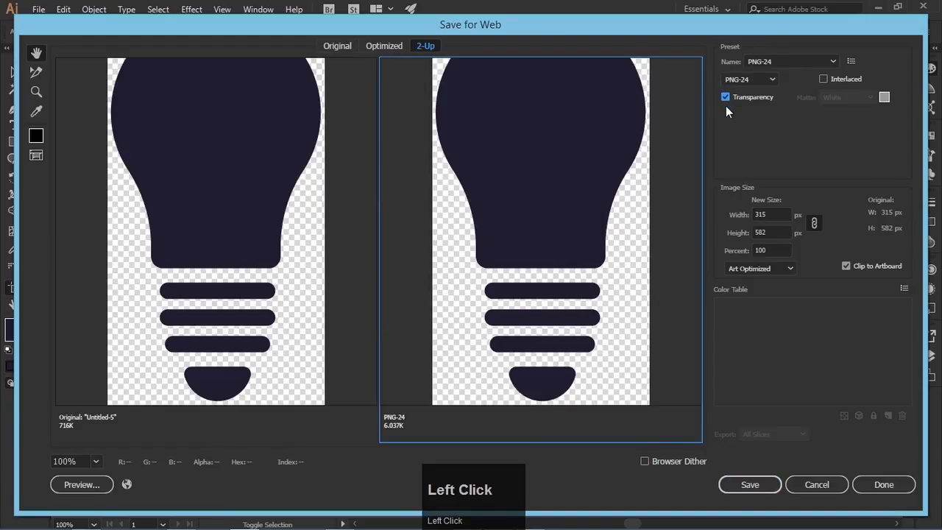
- Save the transparent PNG-24 to the Desktop under the file name bulbtransparent
left_click(749, 484)
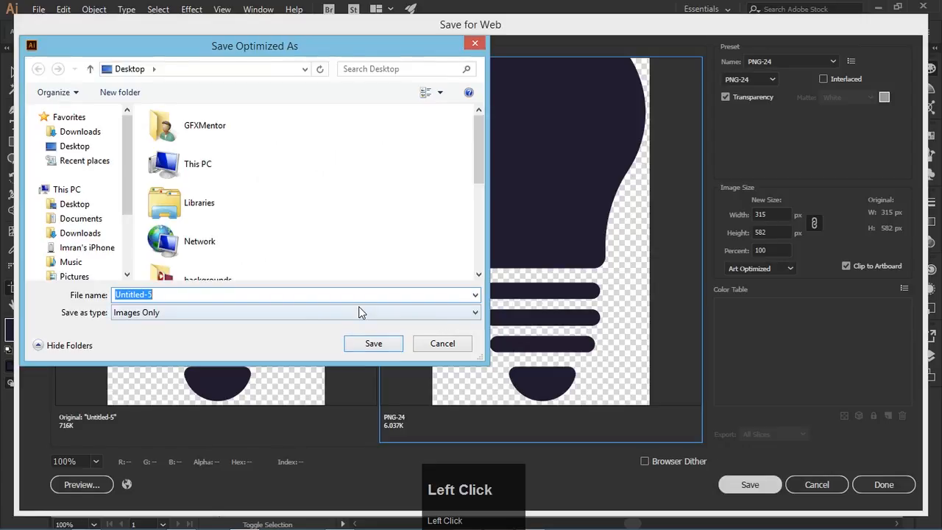
type("bulb")
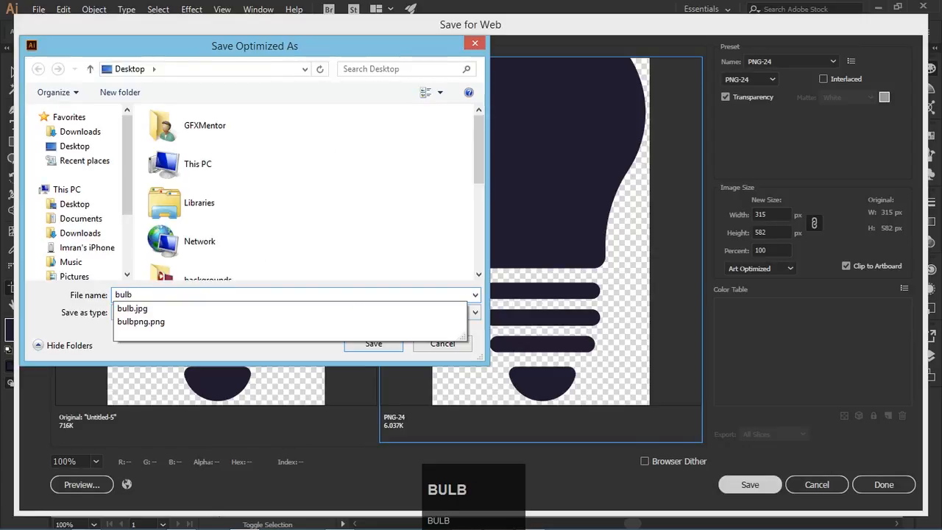
type("transparent")
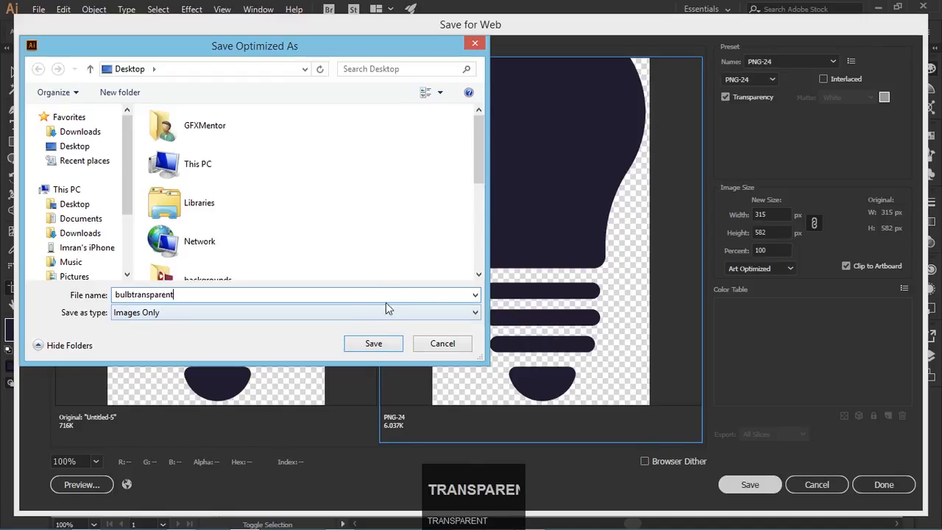
left_click(377, 345)
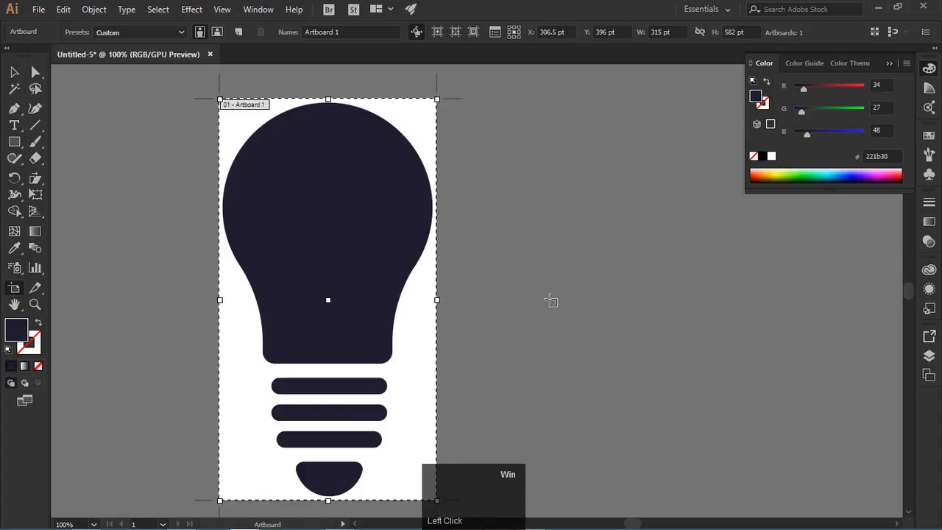
- Switch to the Desktop and view the exported images bulb, bulbpng and bulbtransparent one by one, then select bulbtransparent
key("super+d")
left_click(137, 324)
double_click(78, 293)
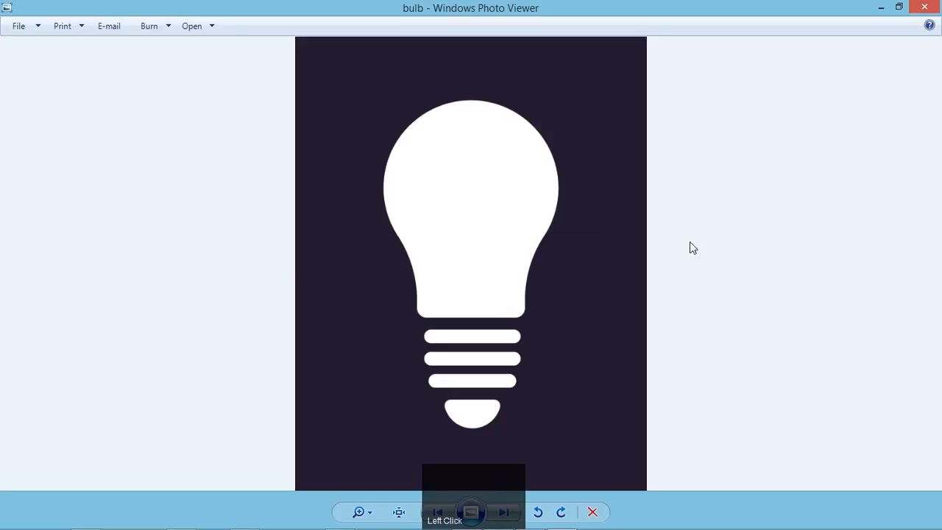
left_click(924, 7)
double_click(77, 355)
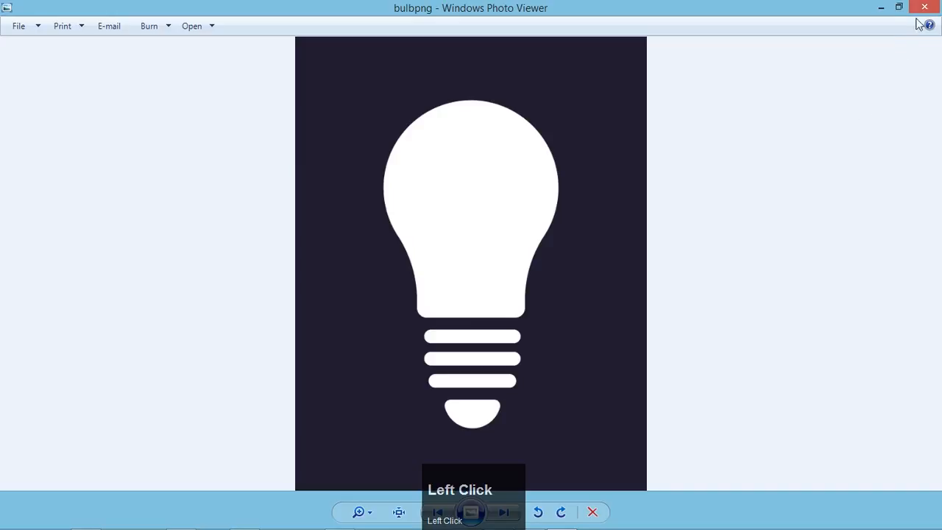
left_click(924, 7)
double_click(74, 416)
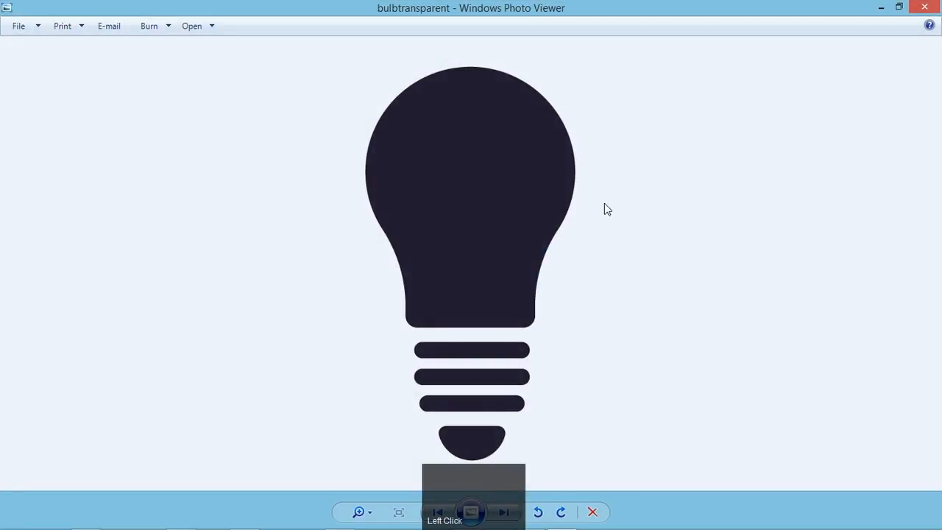
left_click(924, 7)
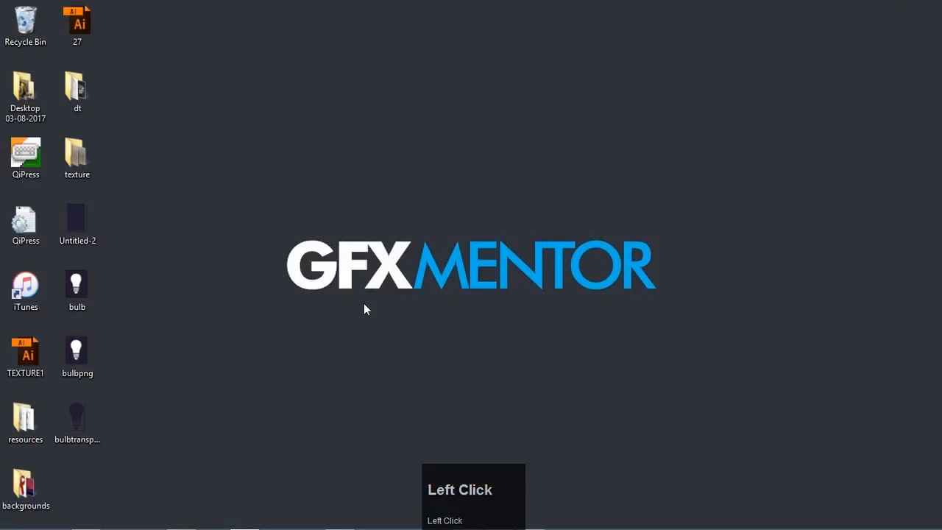
double_click(92, 422)
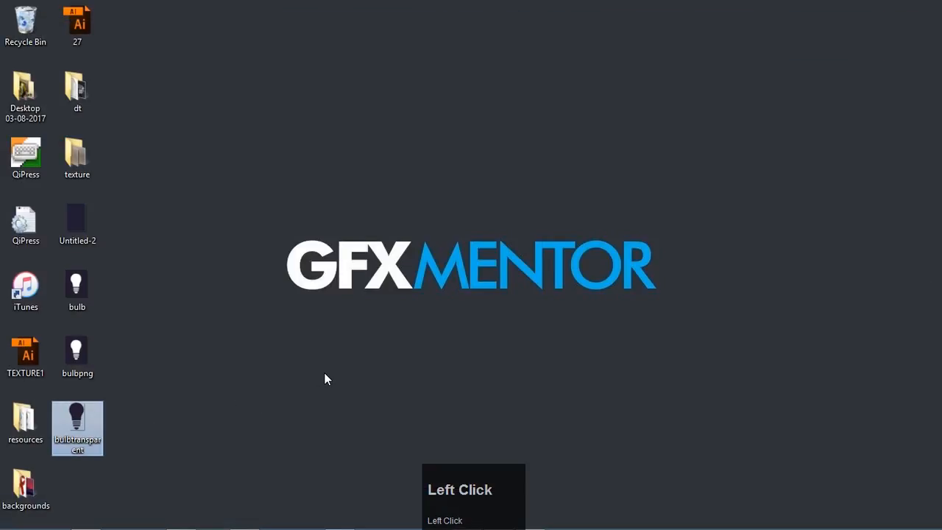